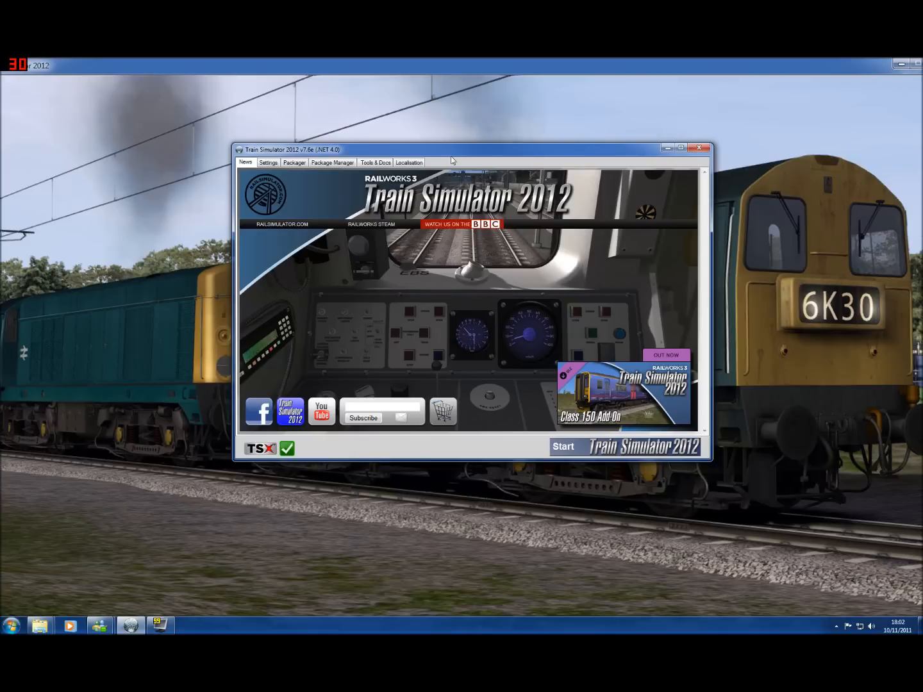
Step: Review the Settings screen-resolution list, keep 1680x1050, and start the game
left_click_drag(454, 154, 443, 147)
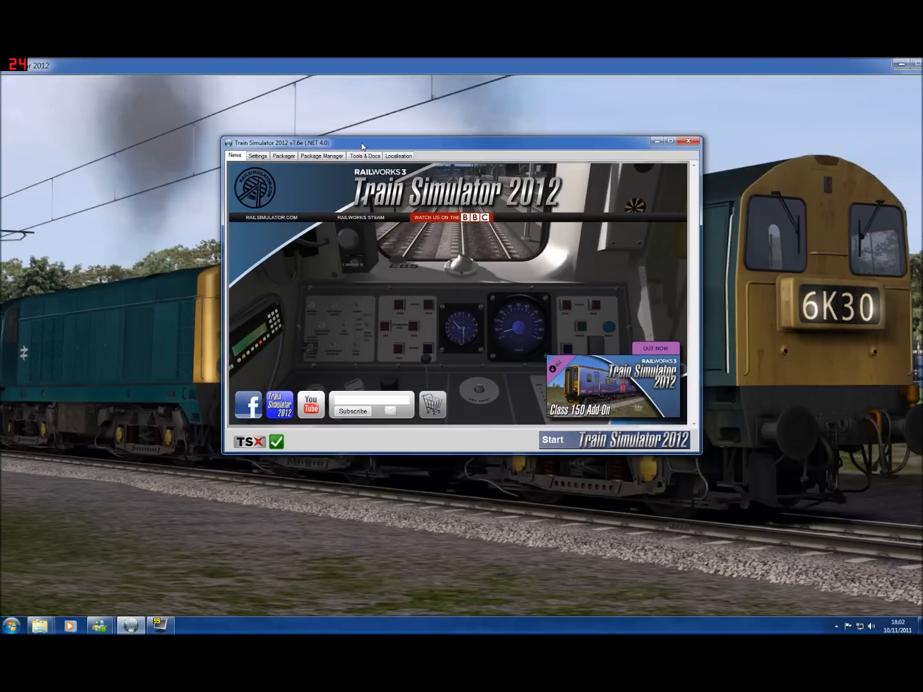
left_click(261, 158)
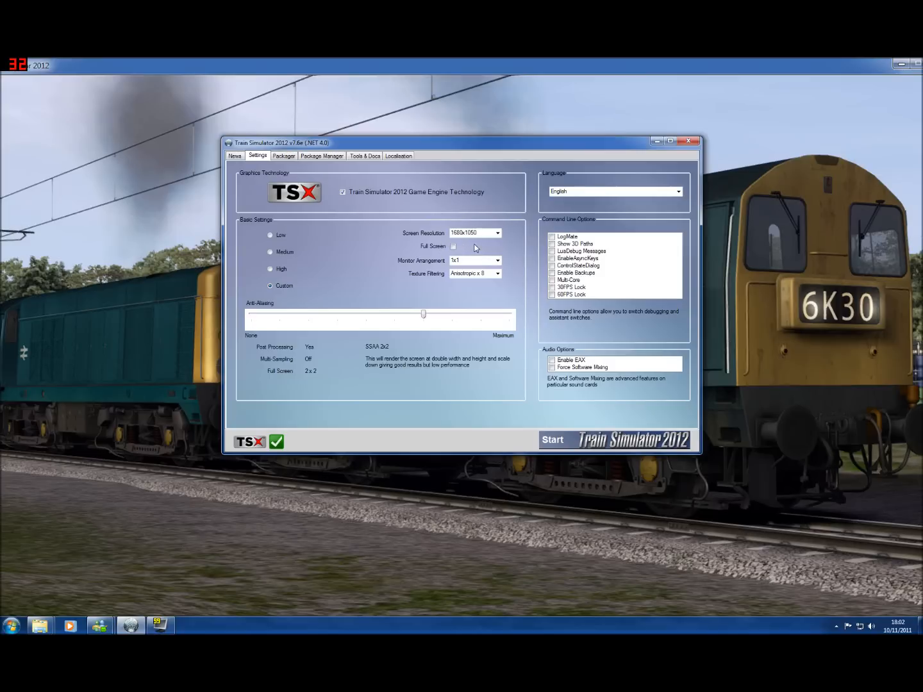
left_click(497, 233)
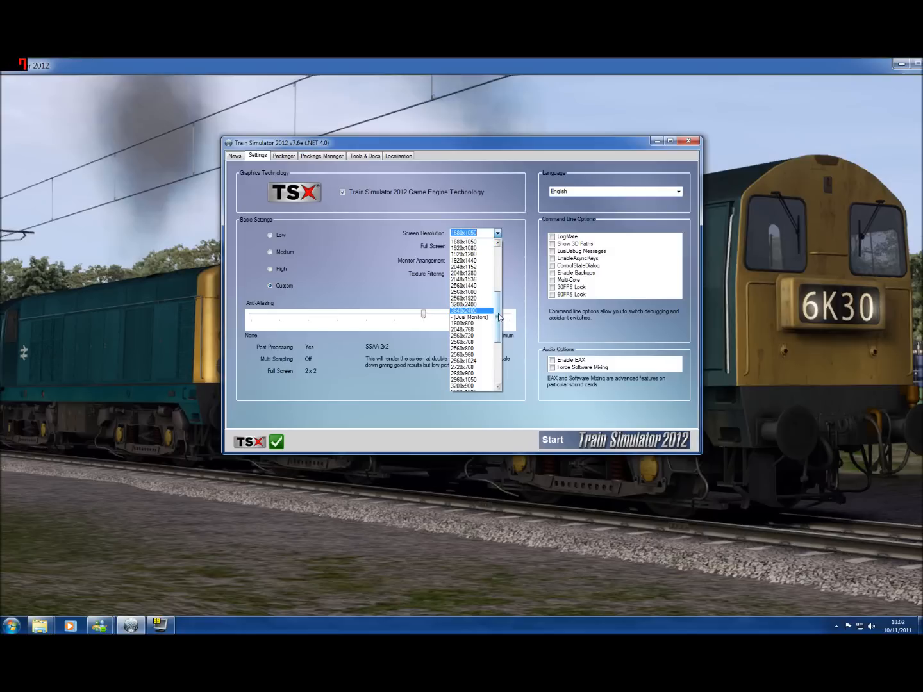
left_click(498, 233)
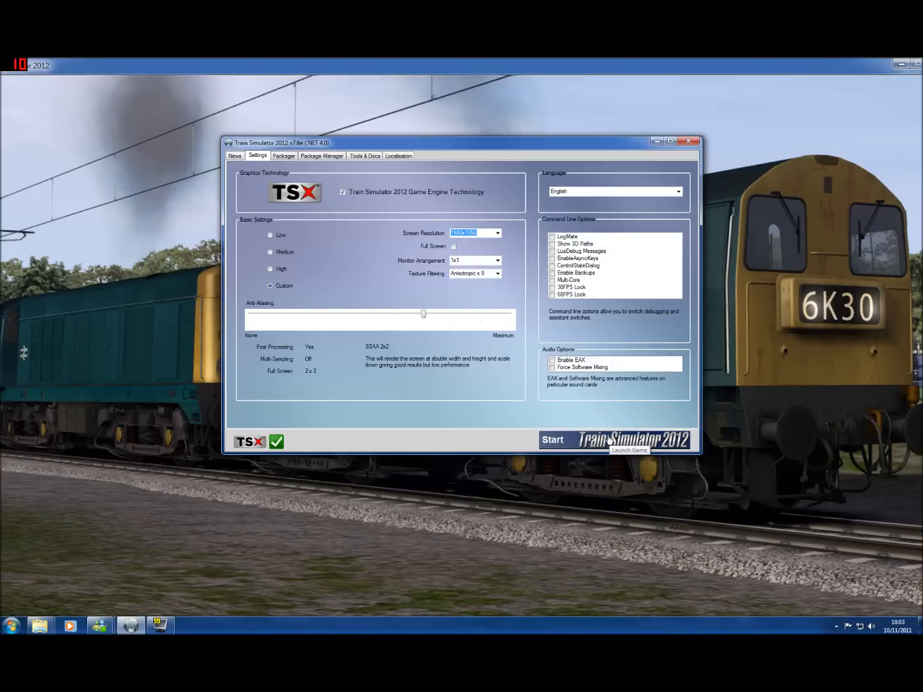
left_click(610, 440)
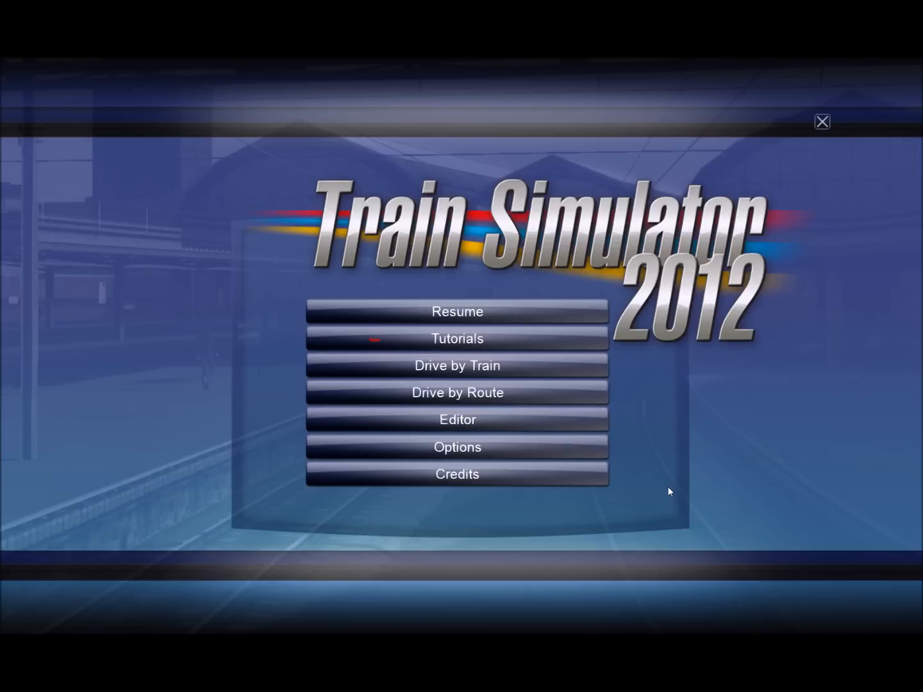
Step: Via Drive by Route, pick The Port Road and start Free Roam - Castle Douglas
left_click(483, 390)
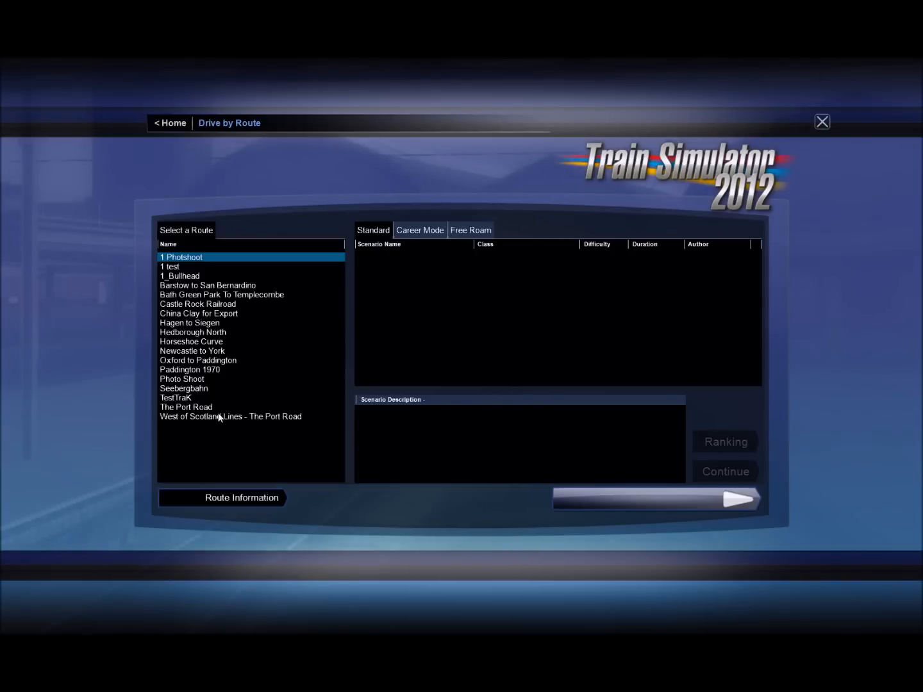
left_click(202, 408)
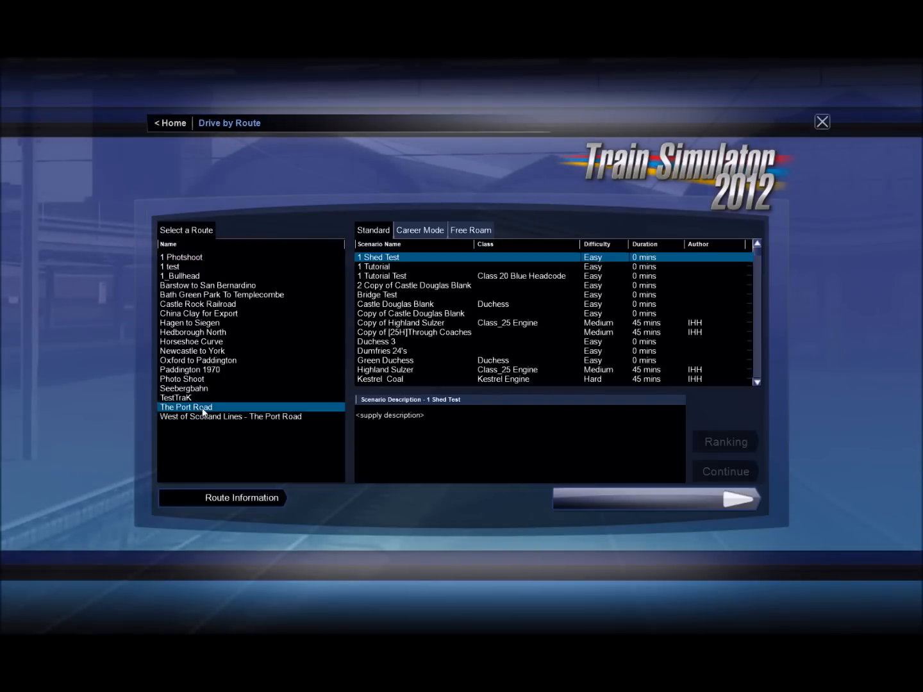
left_click(480, 231)
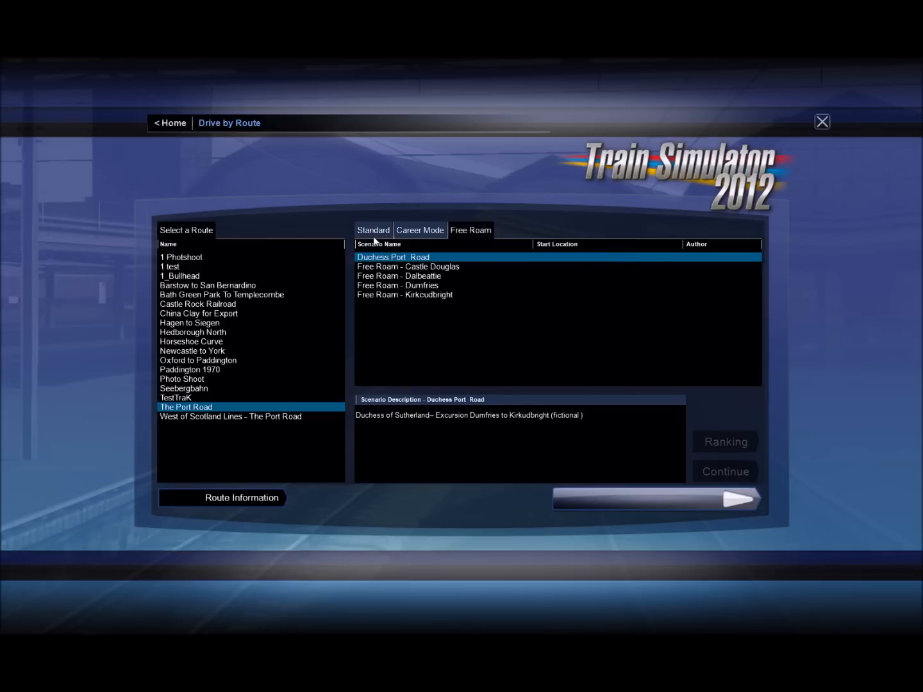
left_click(406, 268)
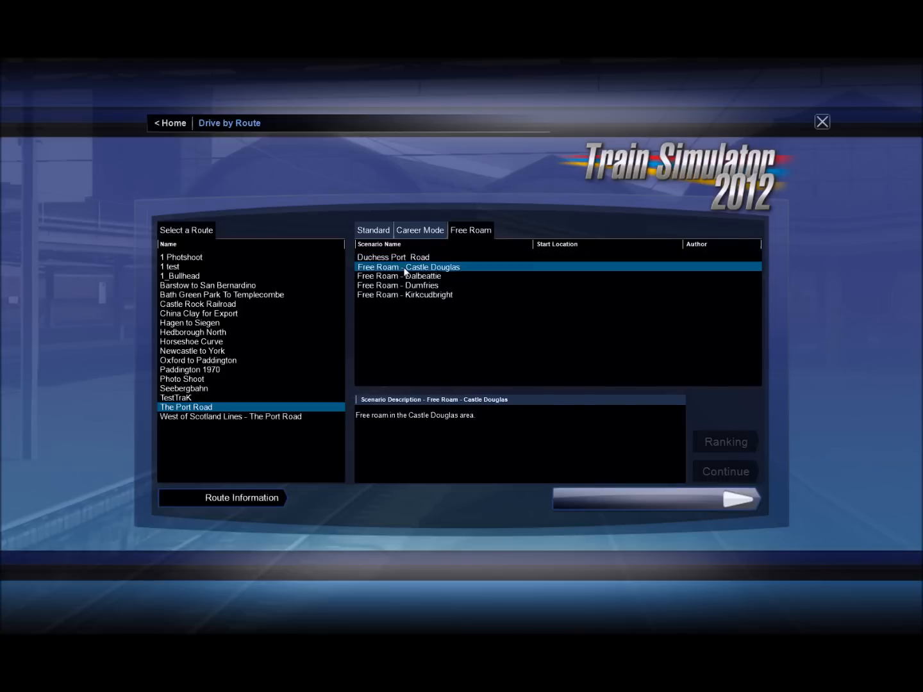
left_click(736, 500)
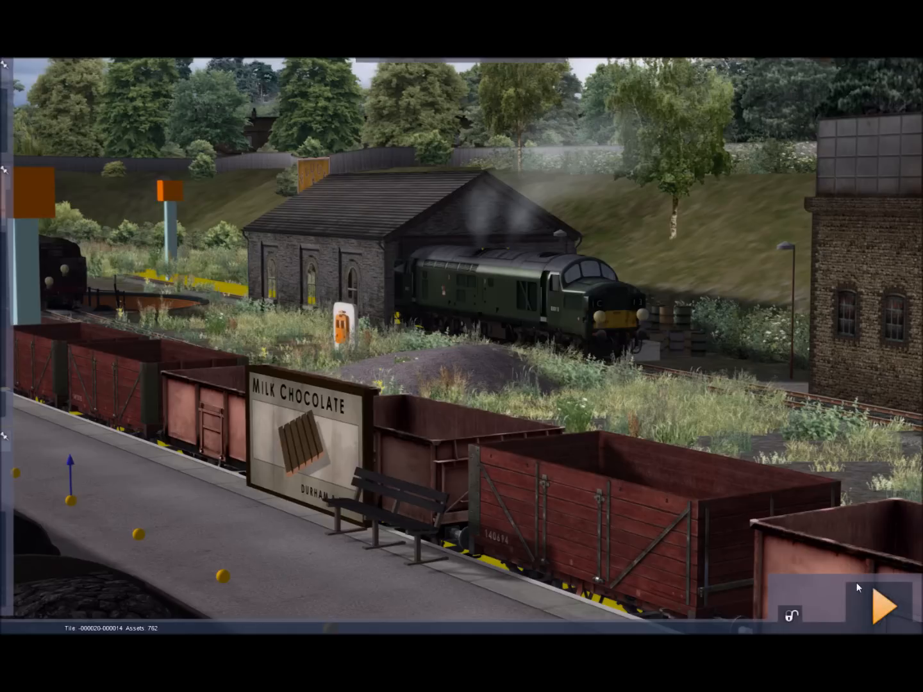
Step: Unlock the world view and escape the session back to the main menu
left_click(794, 611)
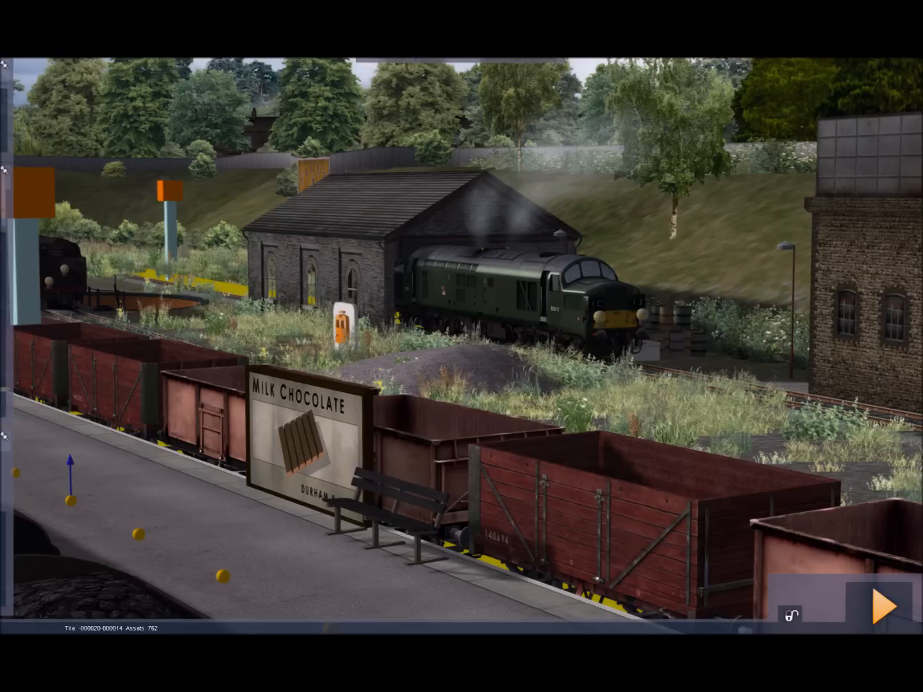
key("Escape")
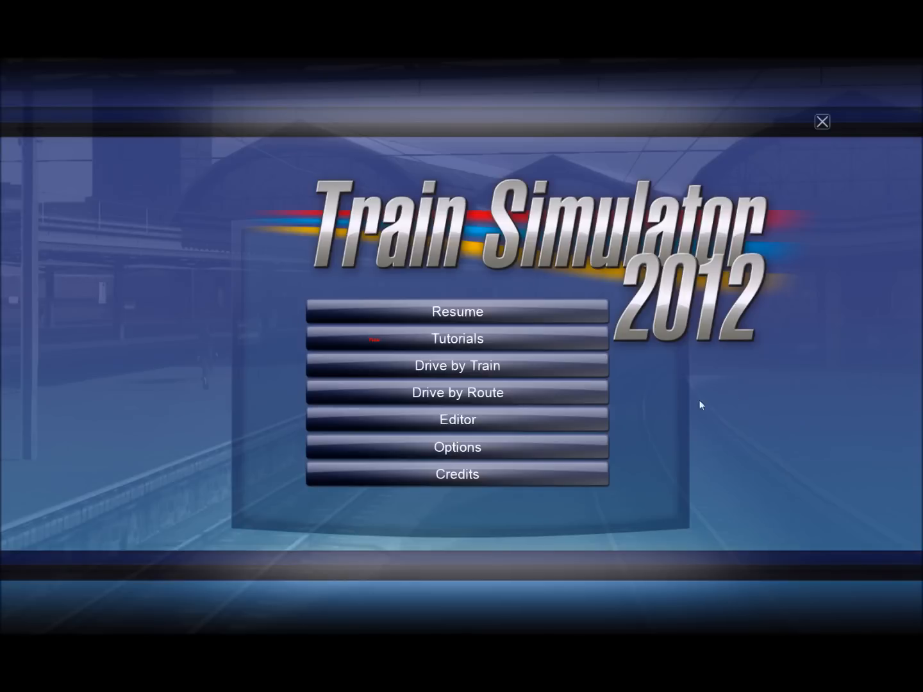
Step: Enter the Editor, choose The Port Road's Scenario Editor and begin a New Scenario
left_click(471, 420)
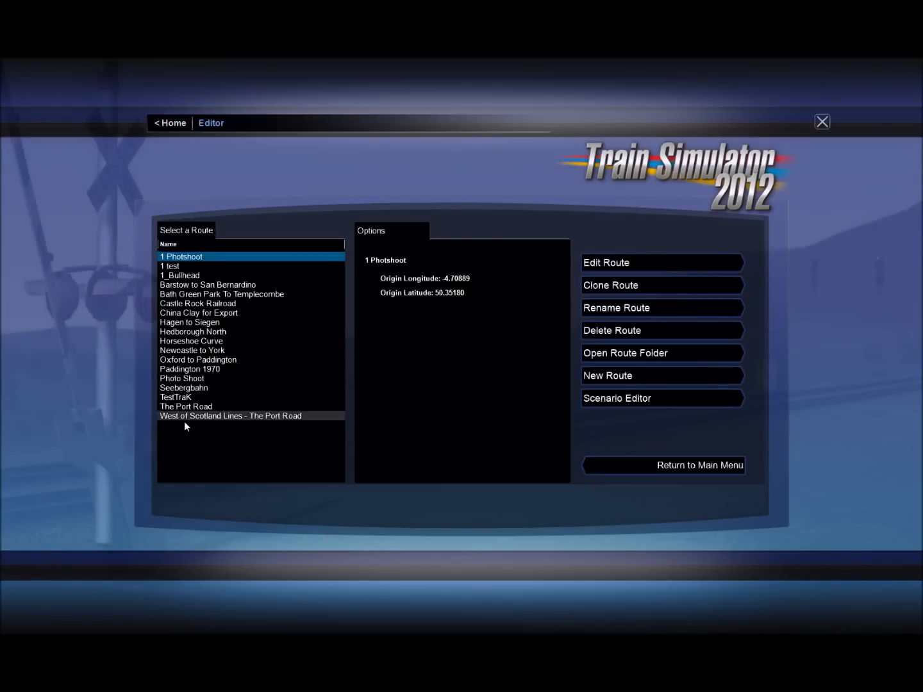
left_click(192, 406)
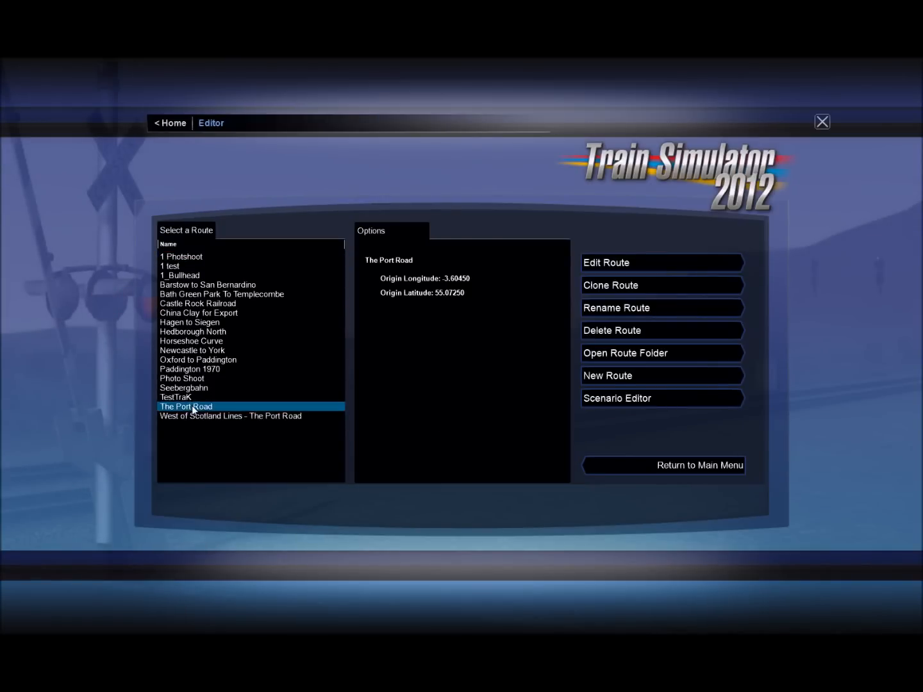
left_click(626, 399)
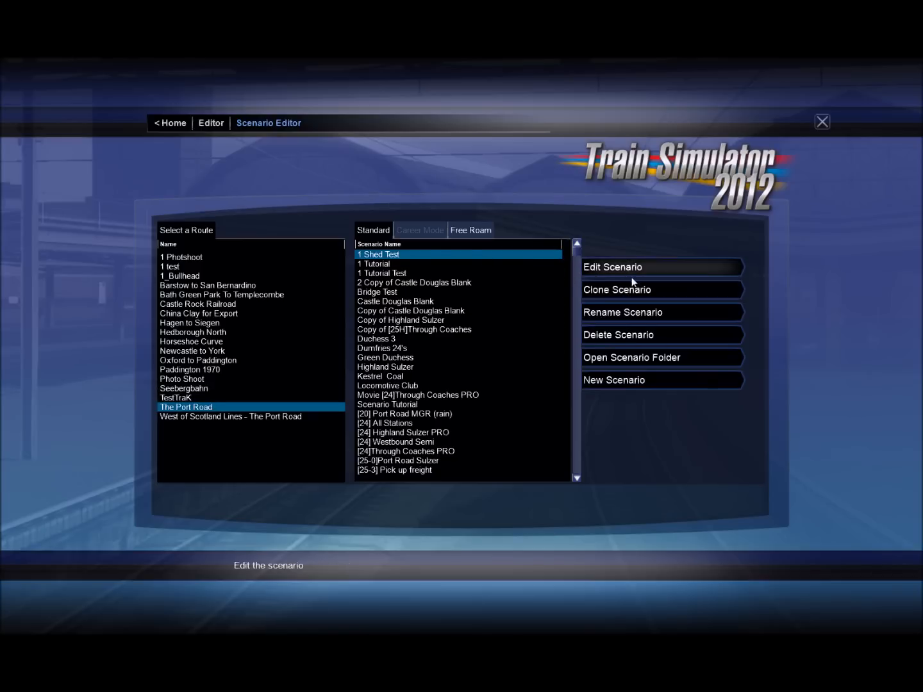
left_click(608, 380)
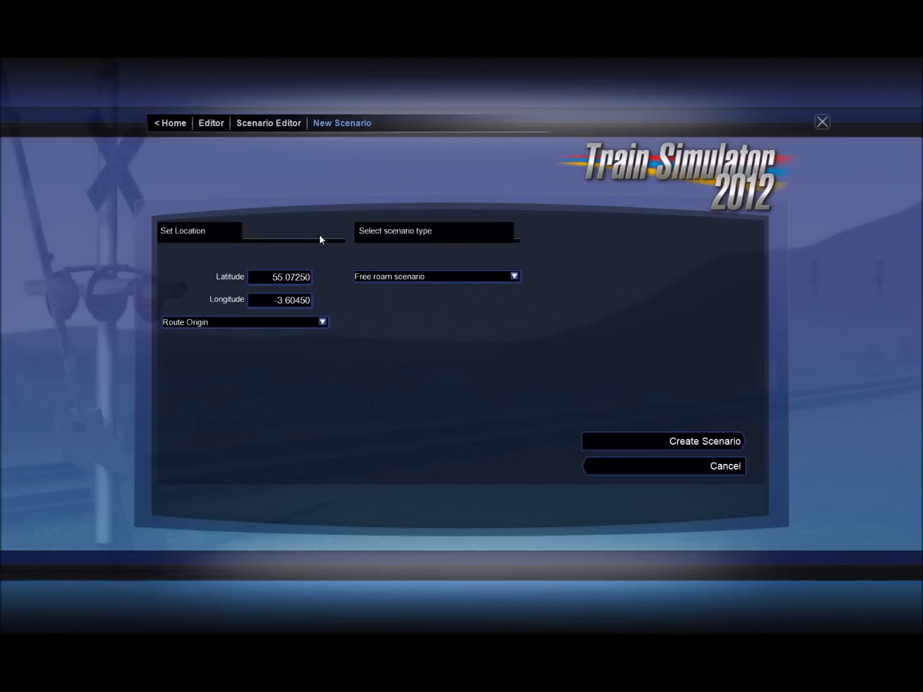
Step: Set route origin 09 CASTLE DOUGLAS, type Timetable scenario, and create the scenario
left_click(324, 322)
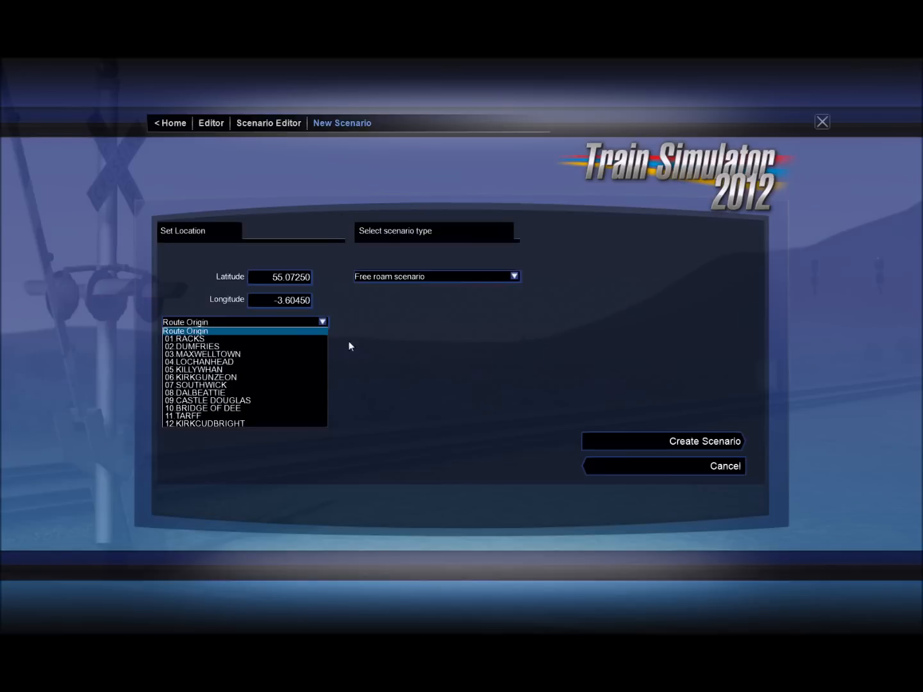
left_click(240, 400)
left_click(514, 276)
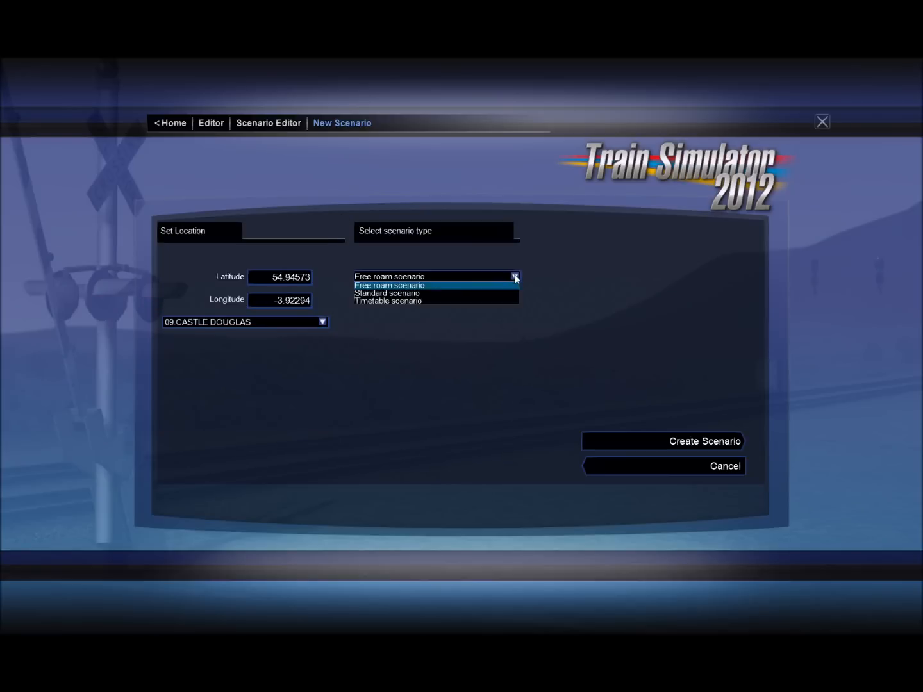
left_click(414, 301)
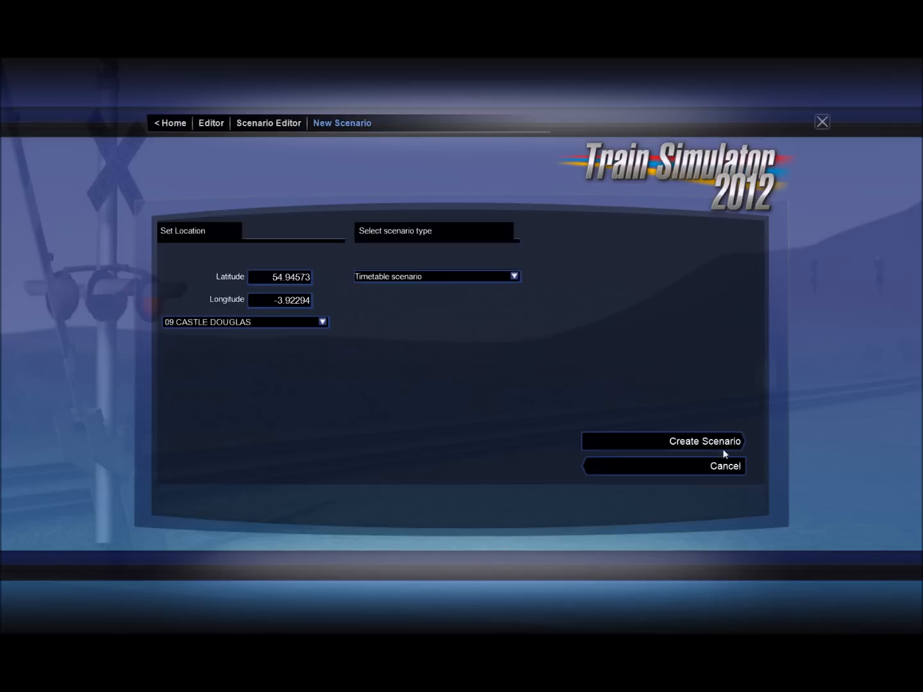
left_click(701, 441)
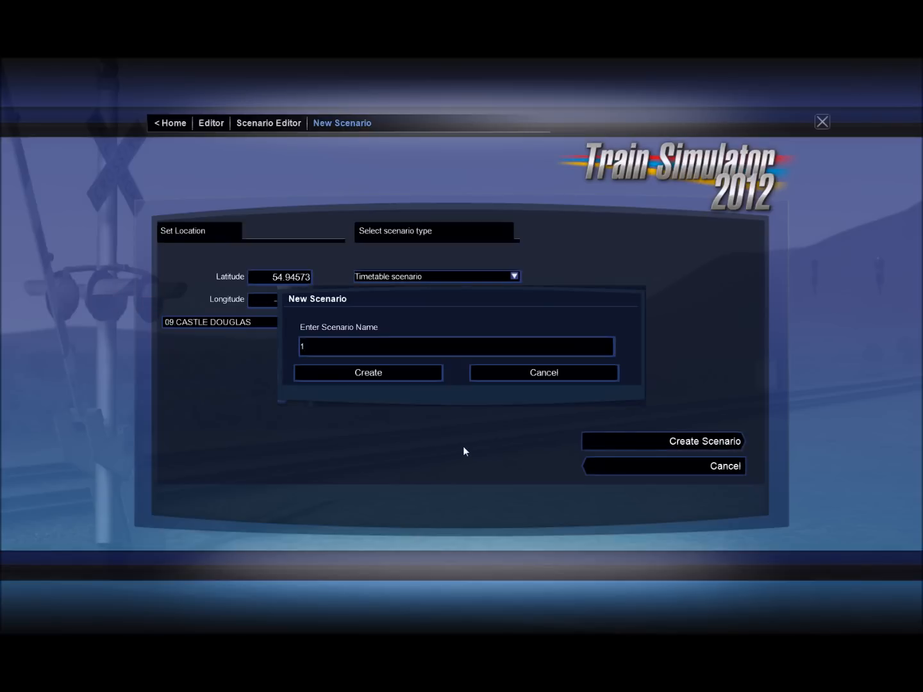
type("Tu")
type("toril")
type(" Scen")
type("ario")
type("a")
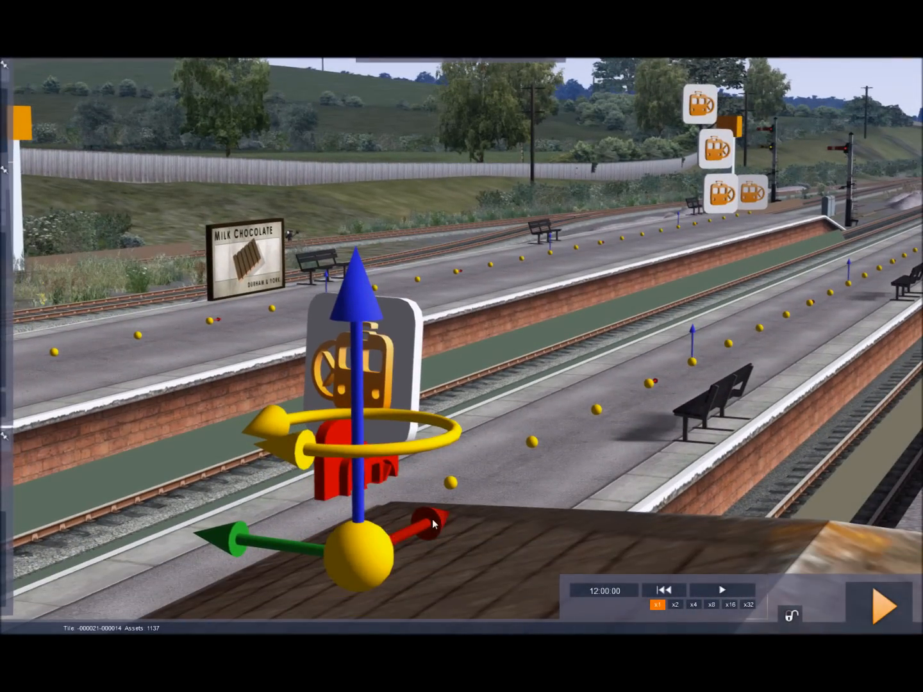
Step: Reposition the platform markers and delete the red placeholder object from the platform
left_click_drag(432, 519, 800, 281)
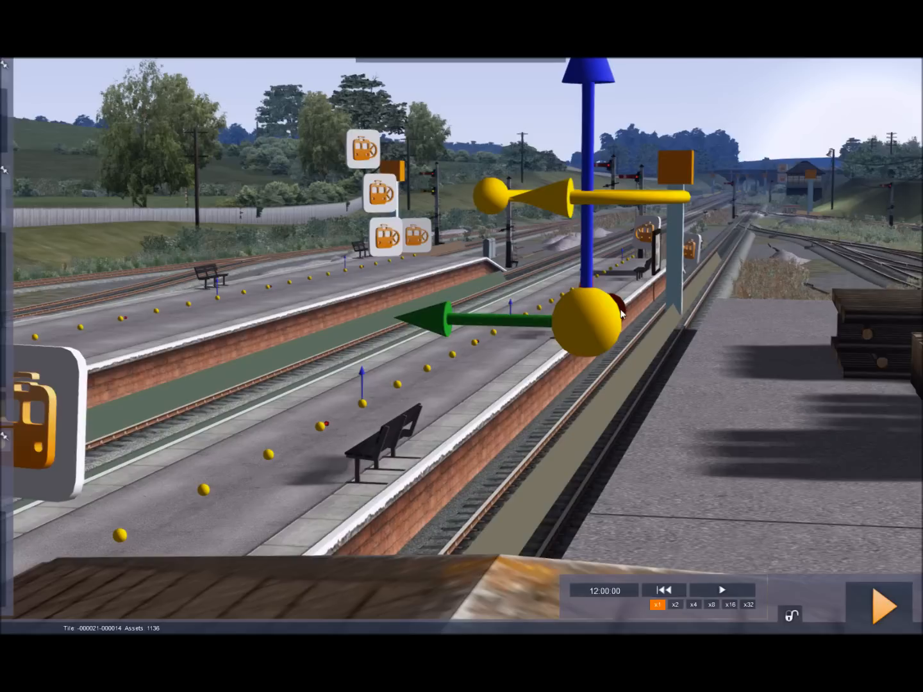
left_click(675, 325)
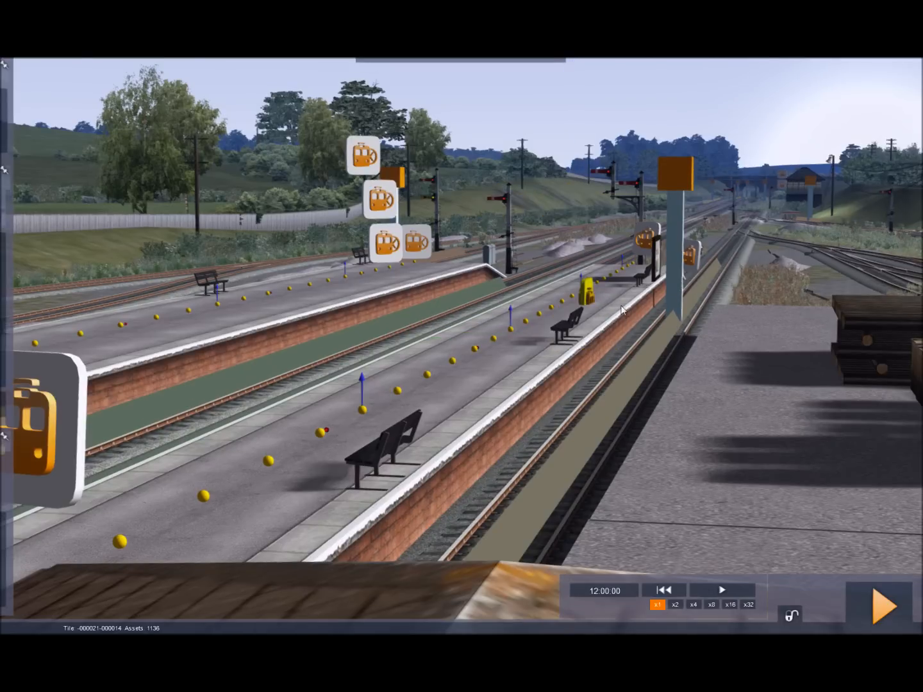
left_click(589, 293)
left_click_drag(488, 317, 452, 319)
scroll(461, 346, "down", 3)
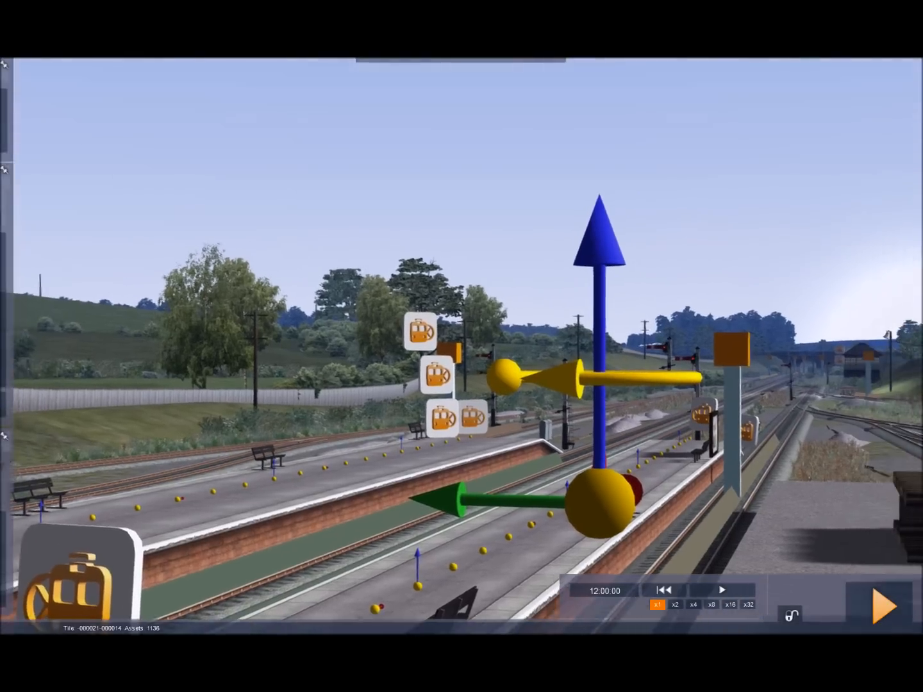
scroll(462, 346, "up", 5)
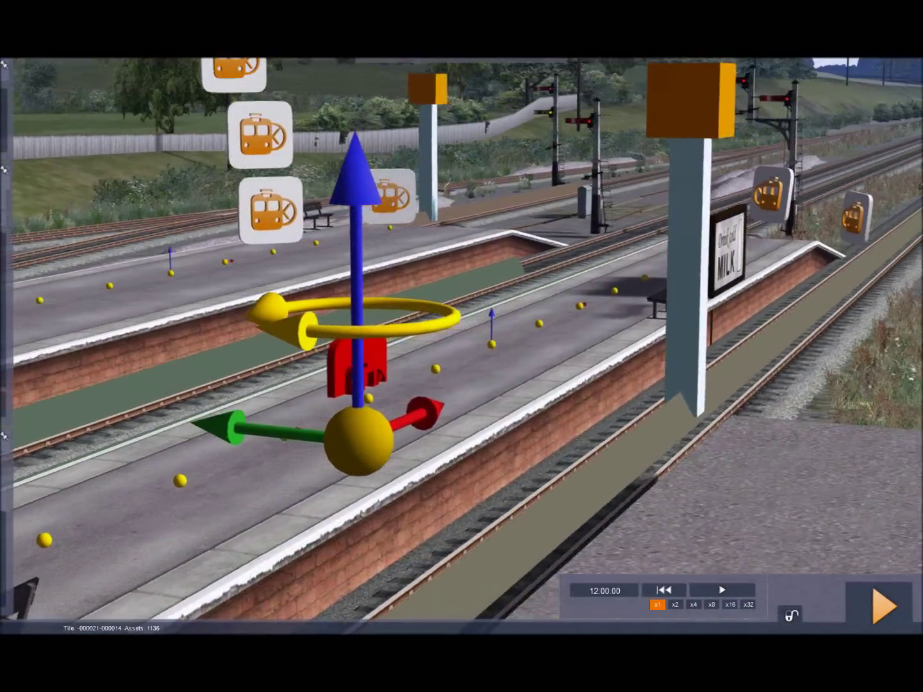
right_click_drag(476, 353, 496, 345)
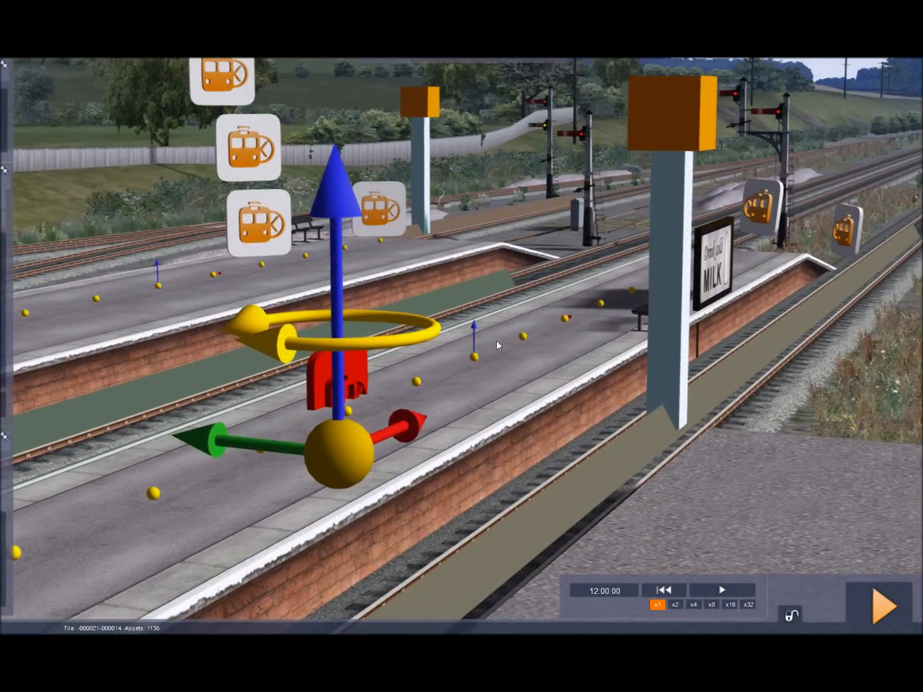
left_click_drag(400, 432, 608, 323)
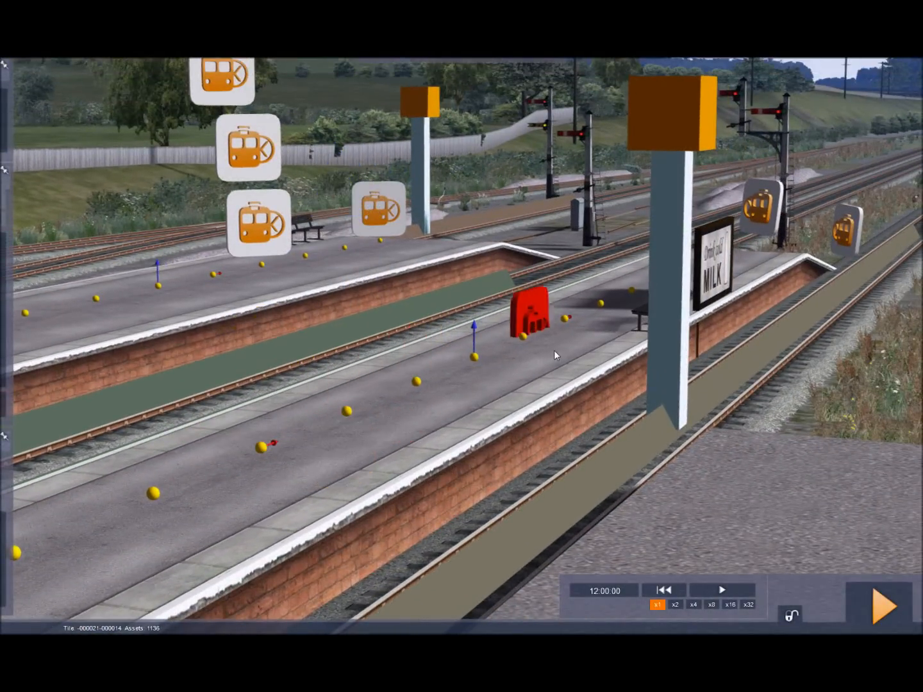
key("Delete")
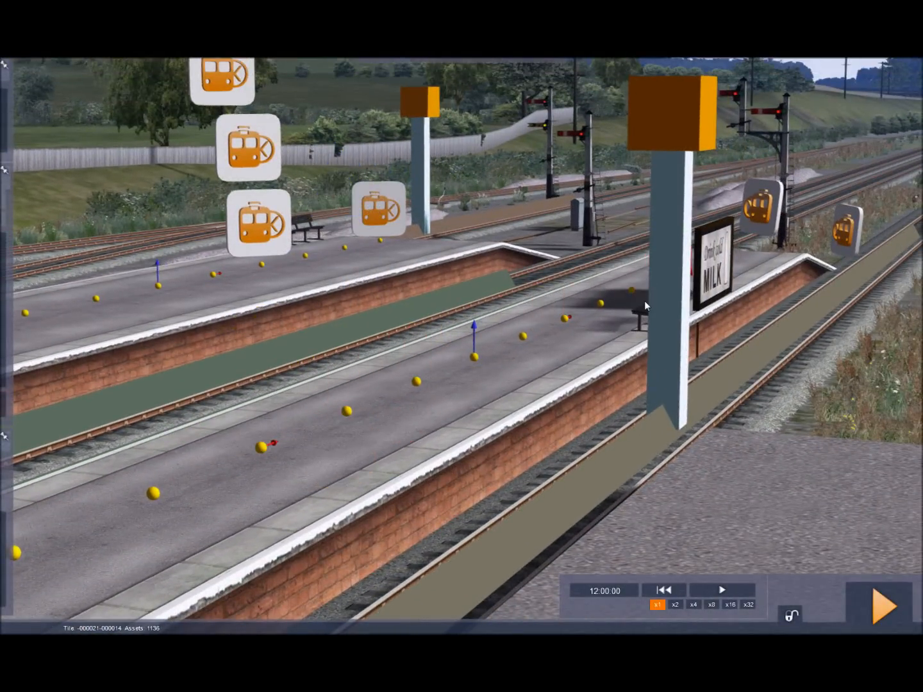
Step: Rotate the other red sign to face the camera, then fly the view around the yard
left_click(644, 301)
key("Up")
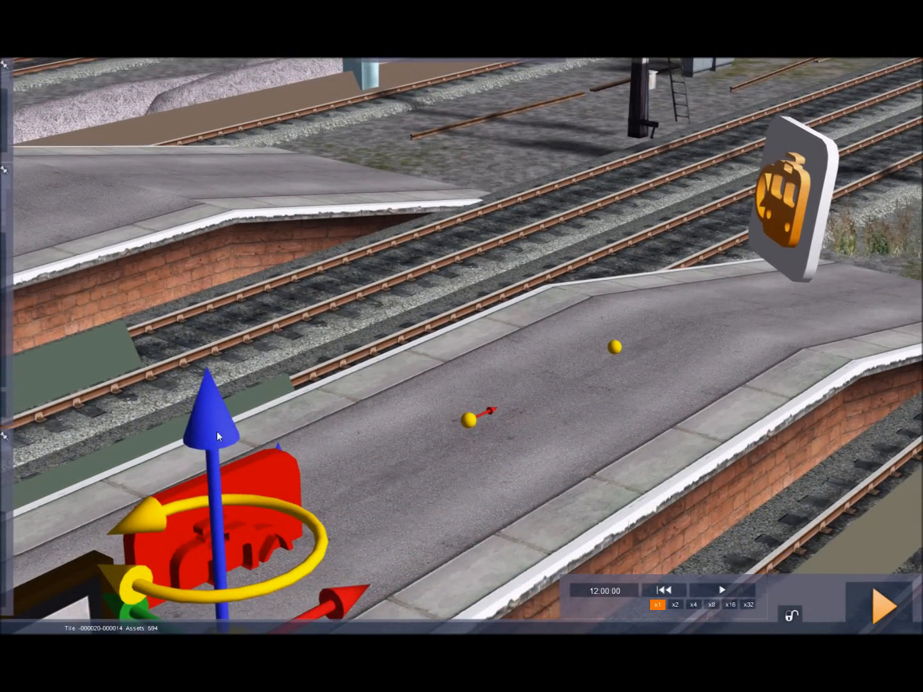
left_click_drag(216, 431, 201, 382)
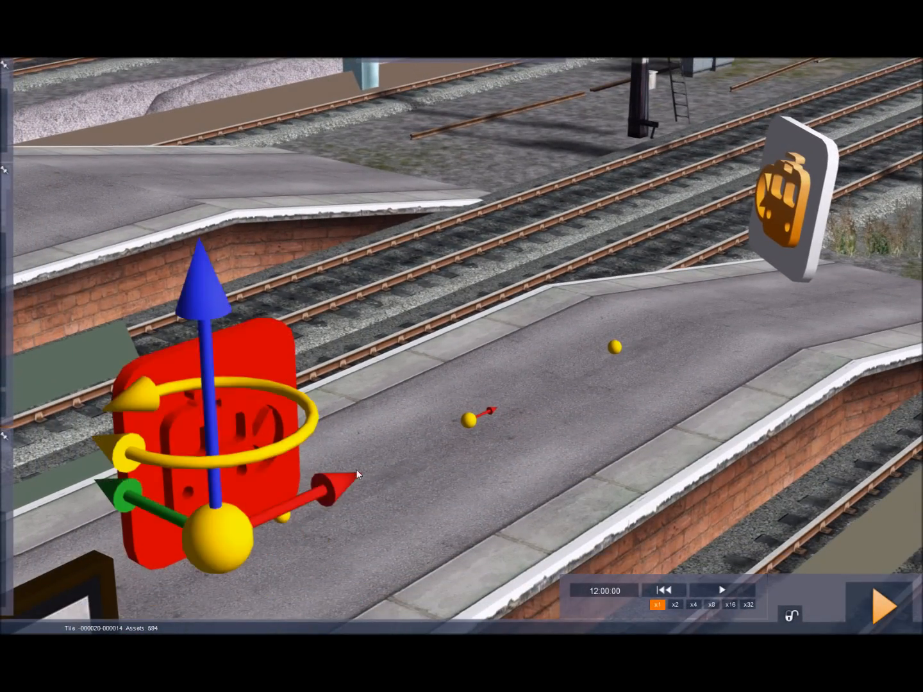
left_click_drag(292, 437, 273, 447)
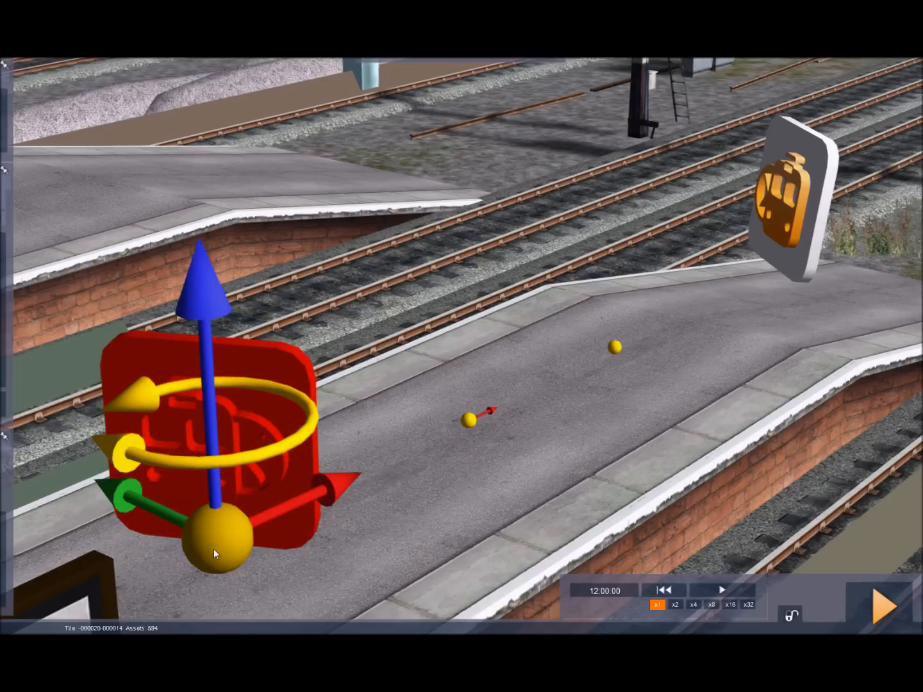
left_click_drag(213, 534, 221, 536)
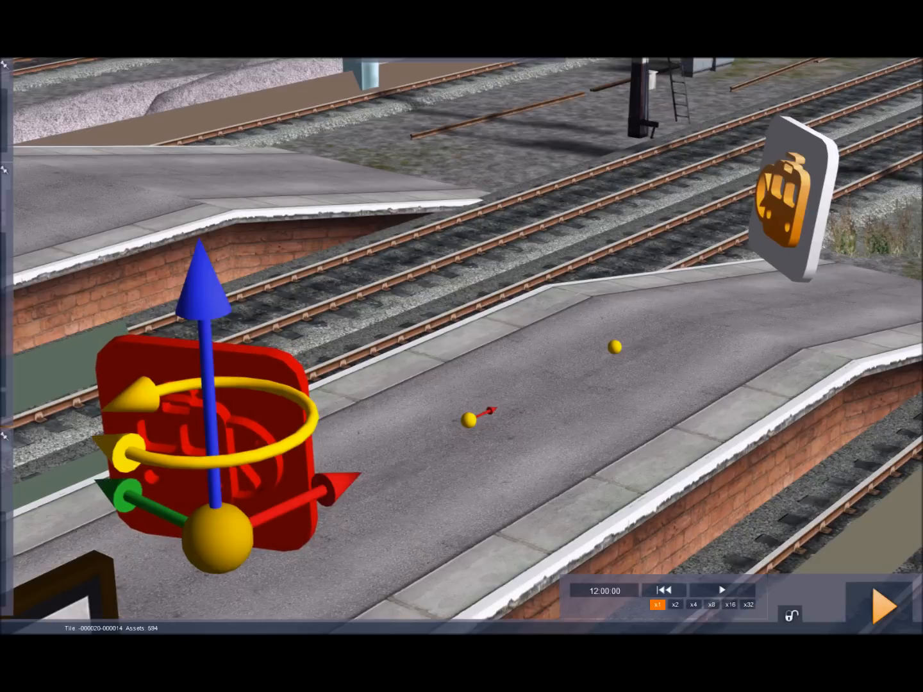
right_click_drag(487, 489, 487, 489)
key("Up")
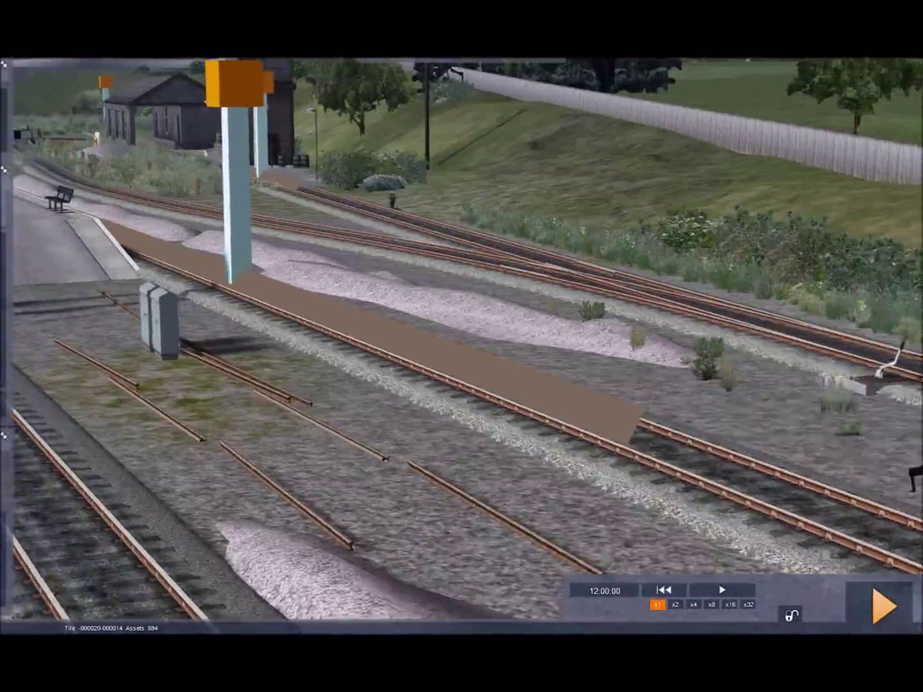
right_click_drag(488, 489, 488, 489)
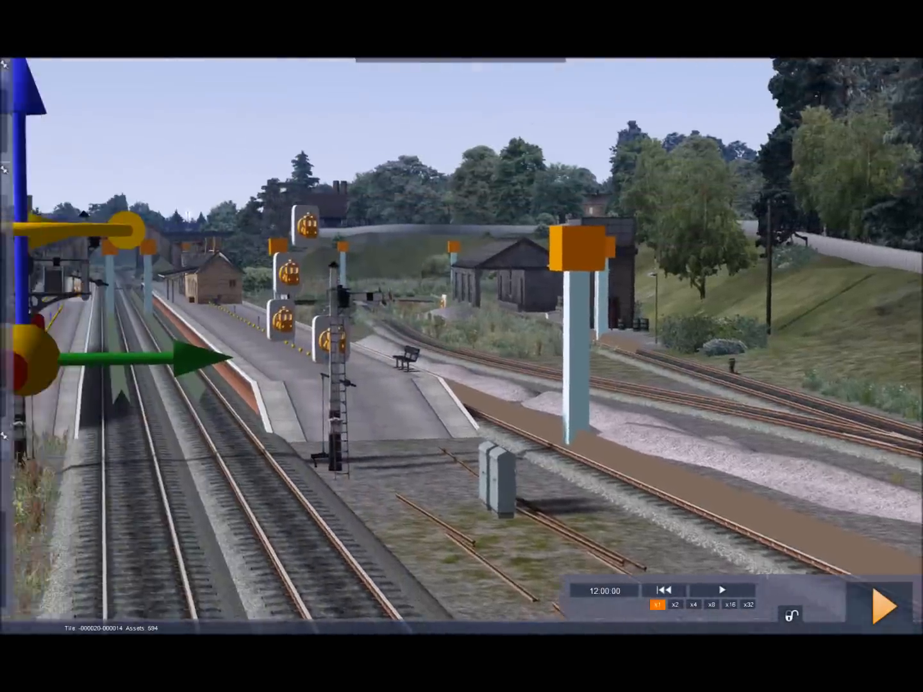
key("Right")
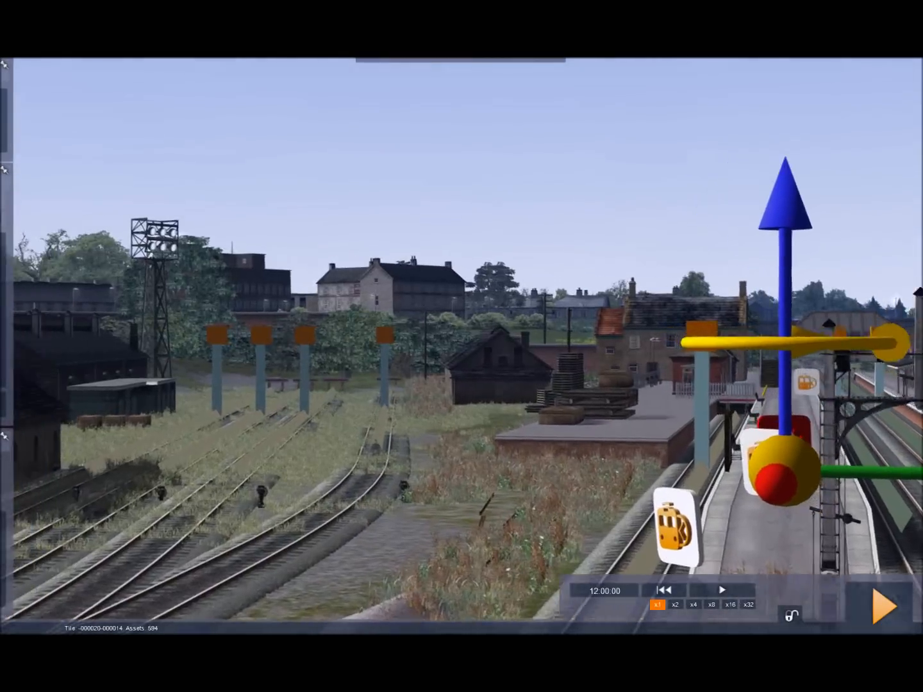
key("Left")
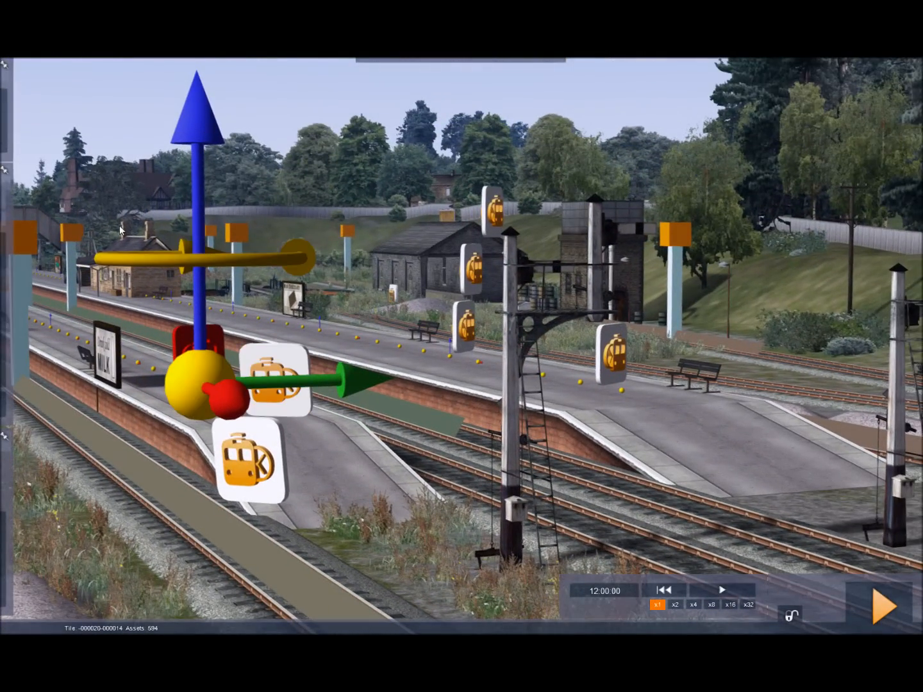
mouse_move(6, 179)
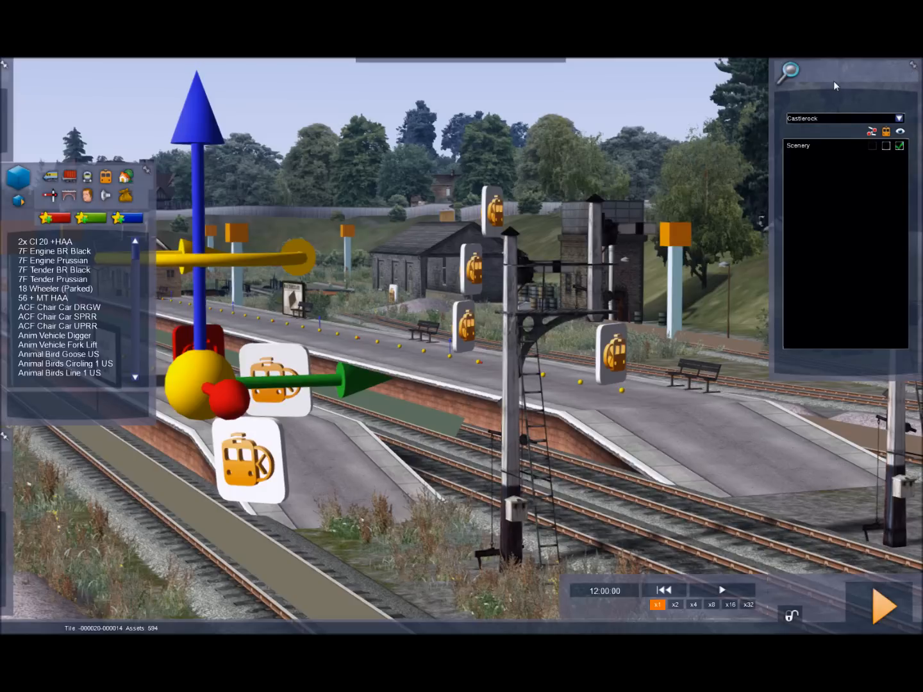
Step: Select provider IHH and tick Bonus Content, Class_40, Class_45 Peak and HAA
left_click(899, 119)
scroll(902, 141, "down", 1)
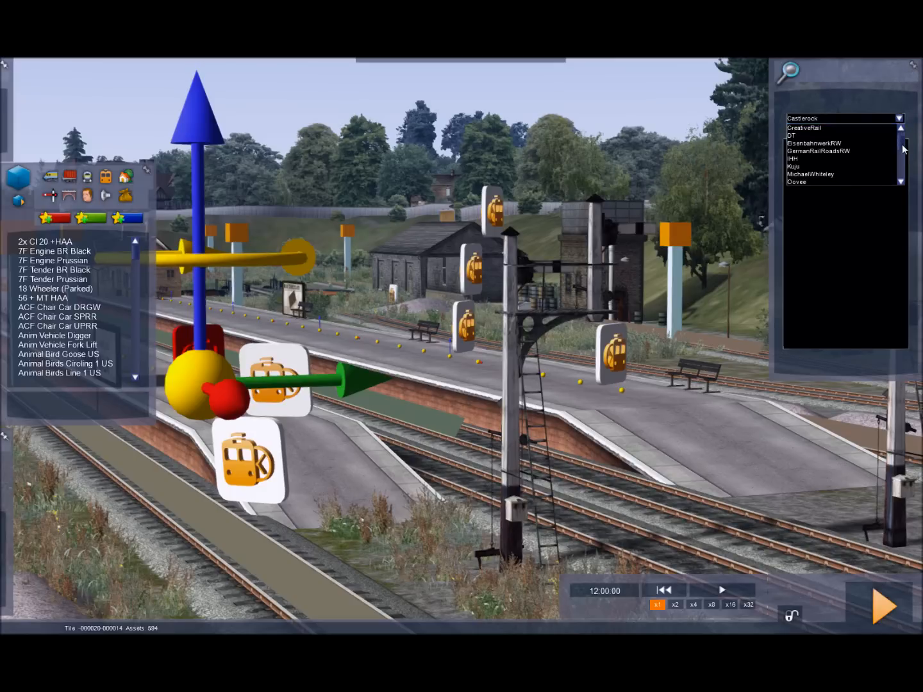
scroll(902, 144, "down", 1)
scroll(901, 147, "down", 1)
scroll(902, 145, "up", 3)
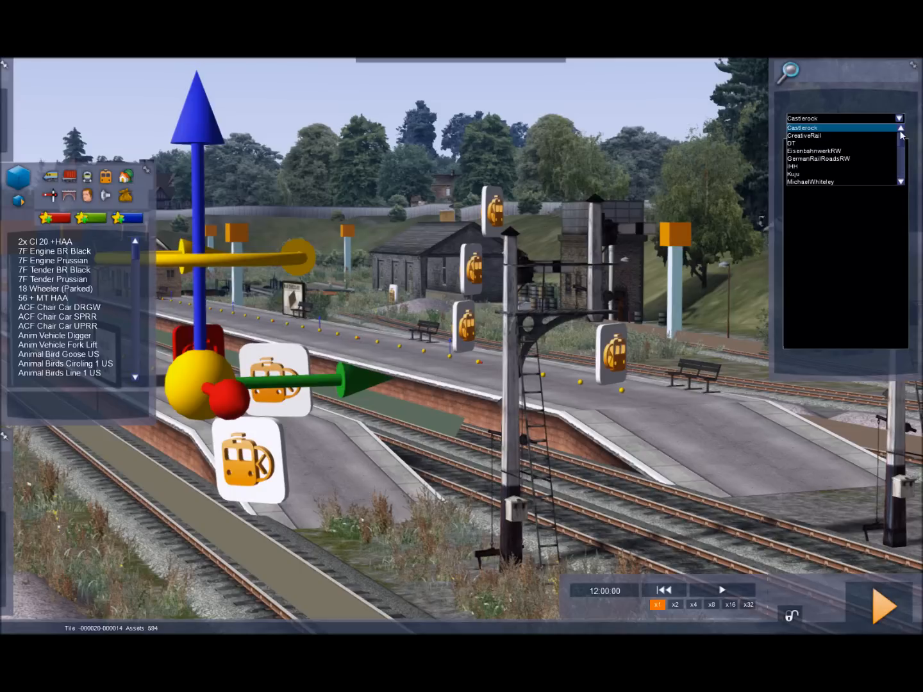
left_click(802, 165)
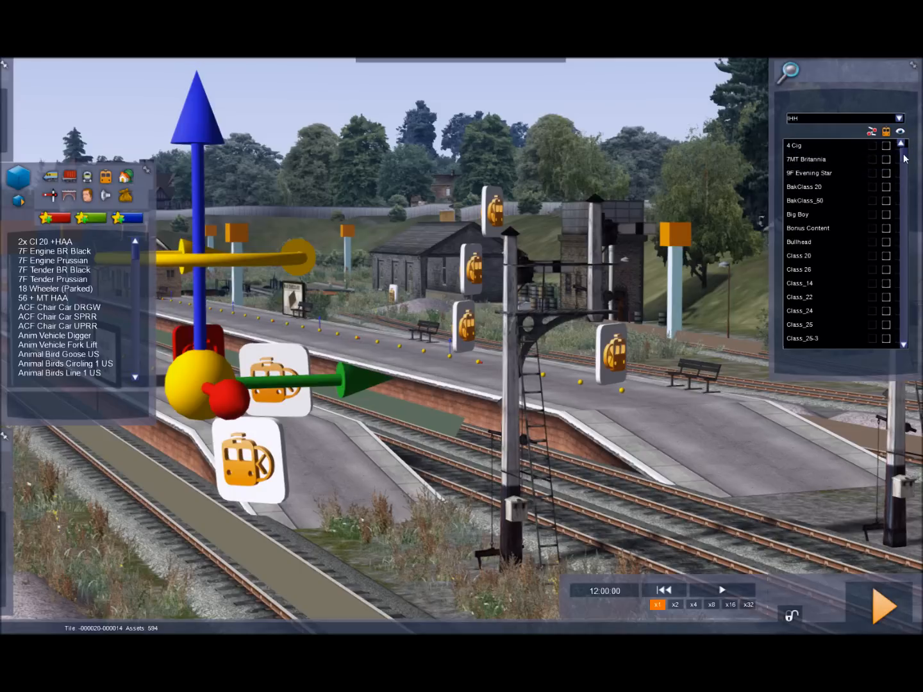
mouse_move(906, 159)
left_mouse_down()
mouse_move(894, 307)
mouse_move(906, 164)
left_mouse_up()
left_click(886, 228)
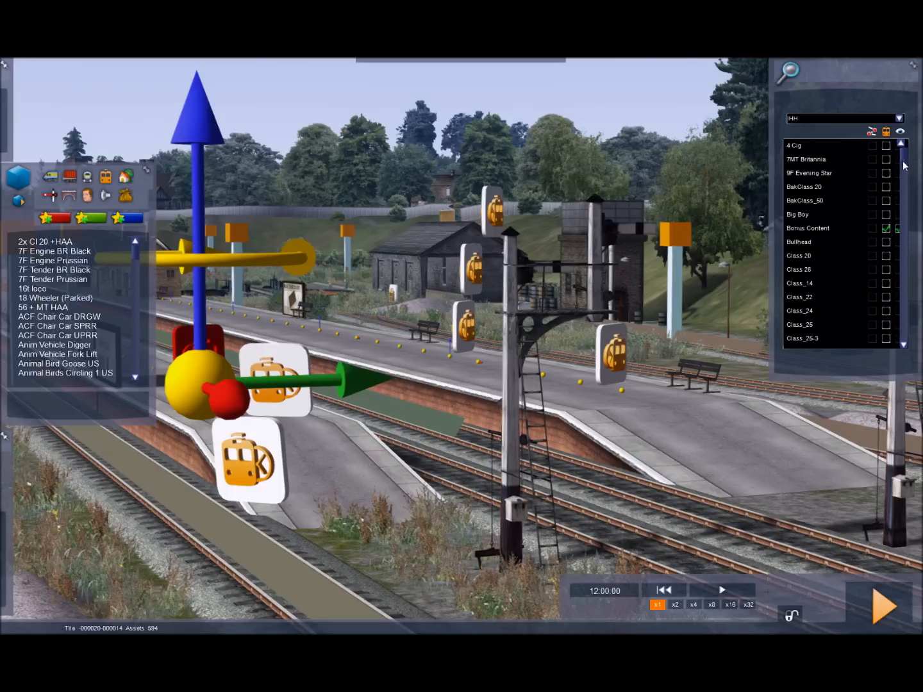
left_click_drag(904, 165, 904, 185)
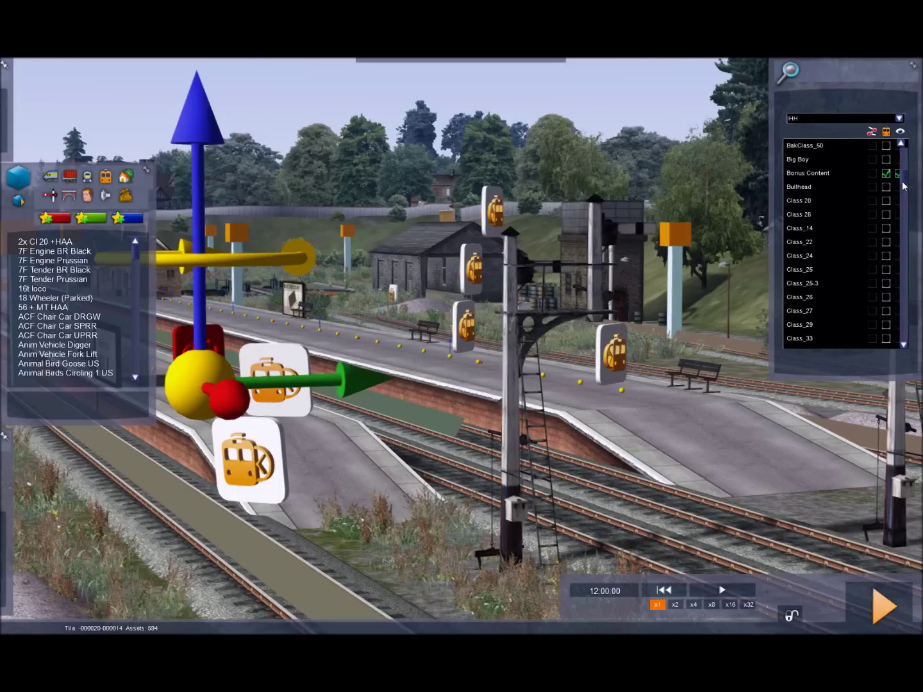
mouse_move(906, 182)
left_mouse_down()
mouse_move(906, 238)
mouse_move(892, 247)
left_mouse_up()
left_click(886, 214)
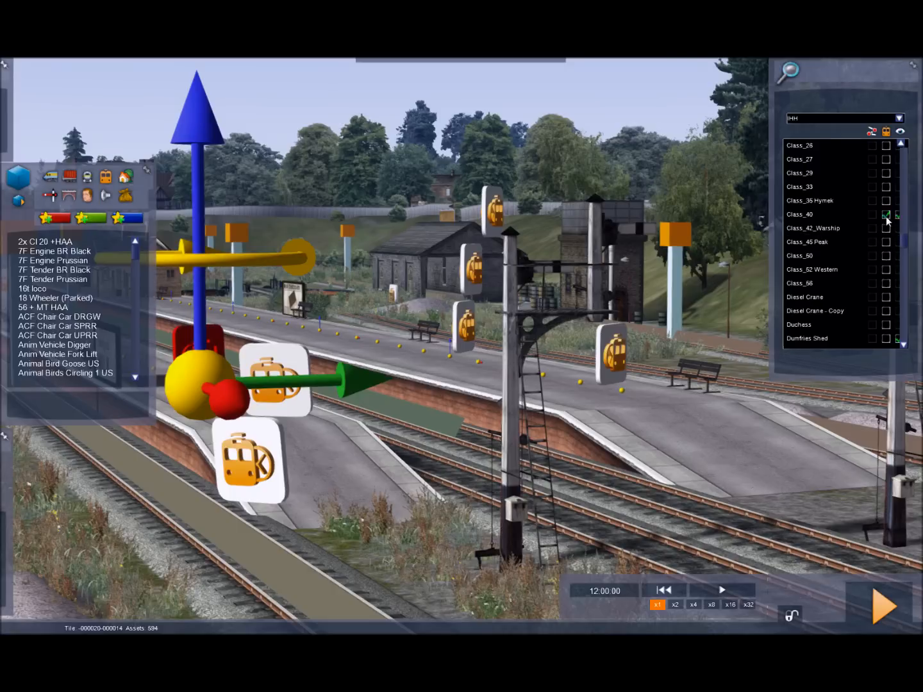
left_click(886, 242)
left_click_drag(906, 251, 905, 291)
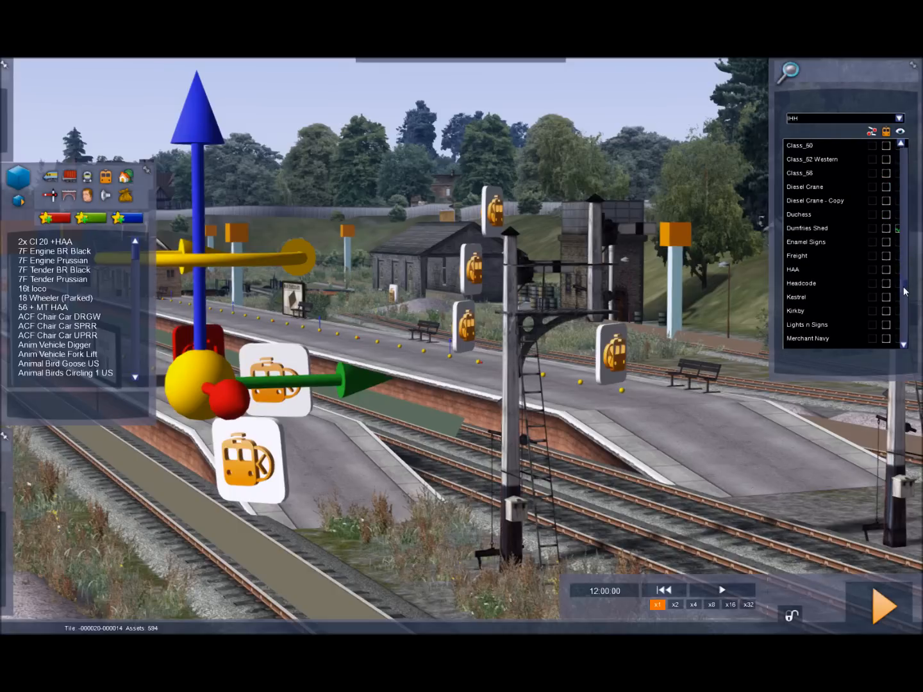
left_click(886, 269)
Step: From Engines & Tenders place a Class 20 Blue Disc, flip it, and couple a second Class 20 to it
left_click(52, 178)
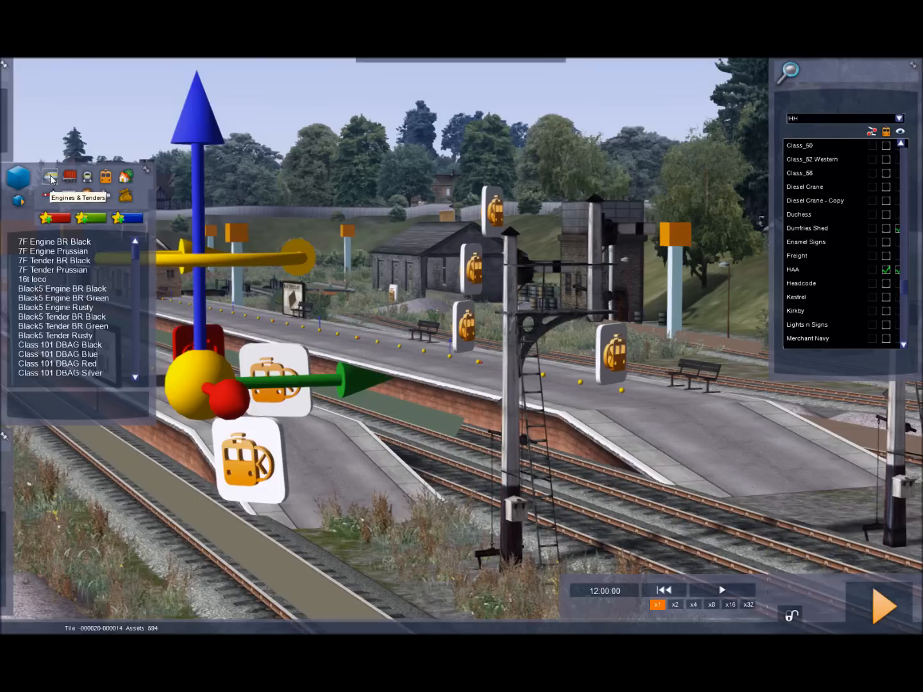
scroll(138, 288, "down", 3)
scroll(139, 288, "down", 5)
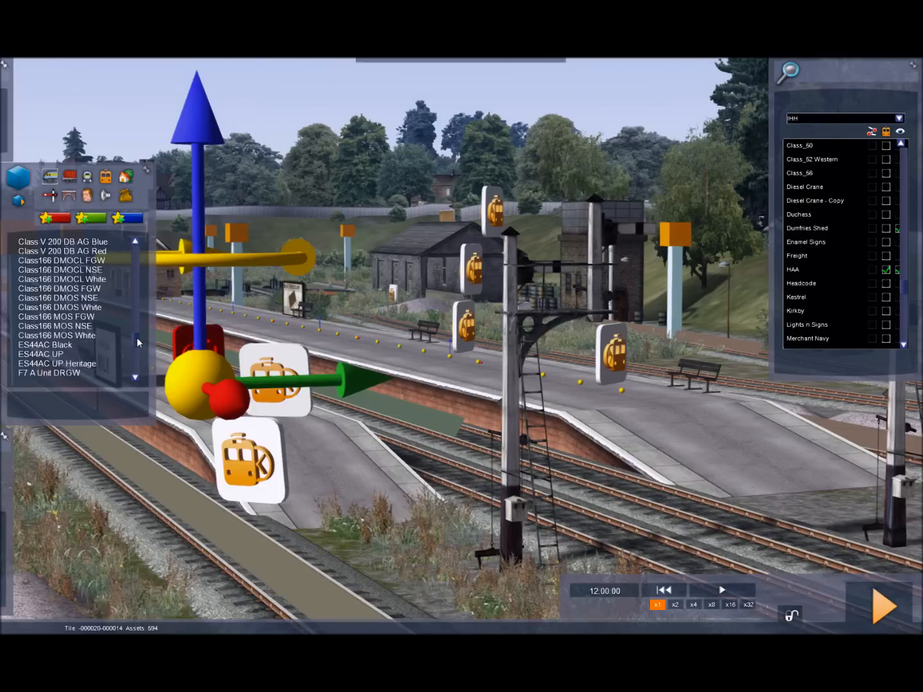
scroll(134, 255, "up", 5)
scroll(135, 253, "up", 3)
scroll(136, 264, "down", 3)
scroll(136, 268, "down", 1)
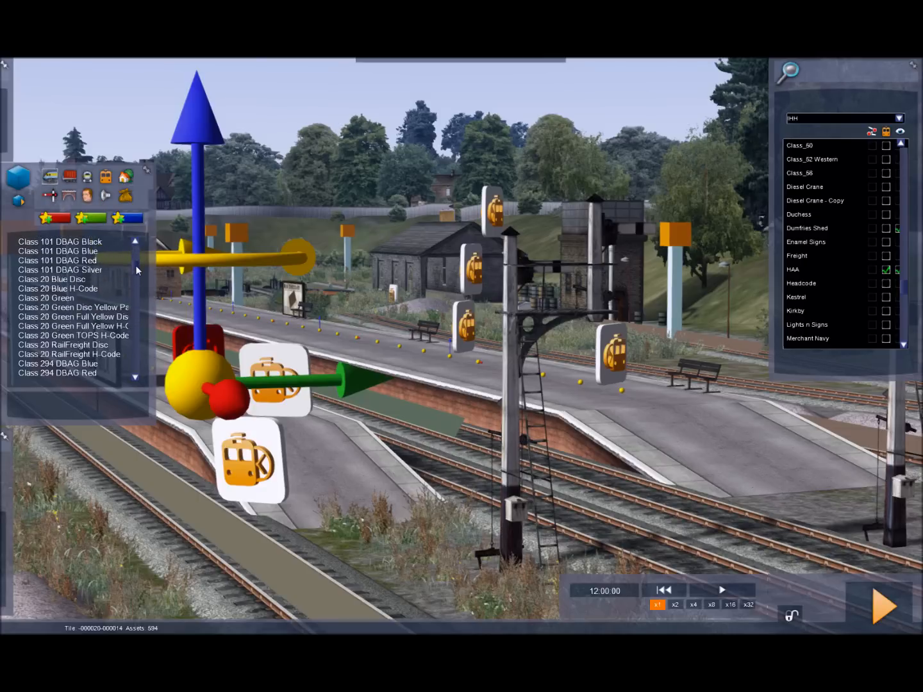
left_click(70, 281)
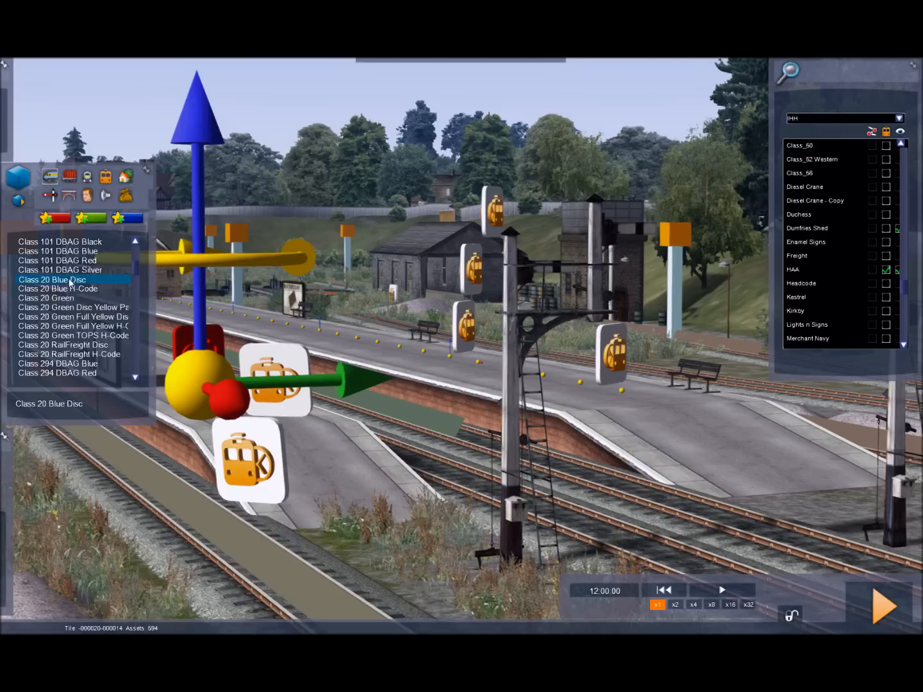
mouse_move(611, 460)
left_mouse_down()
mouse_move(583, 429)
mouse_move(427, 442)
mouse_move(424, 406)
left_mouse_up()
left_click(420, 348)
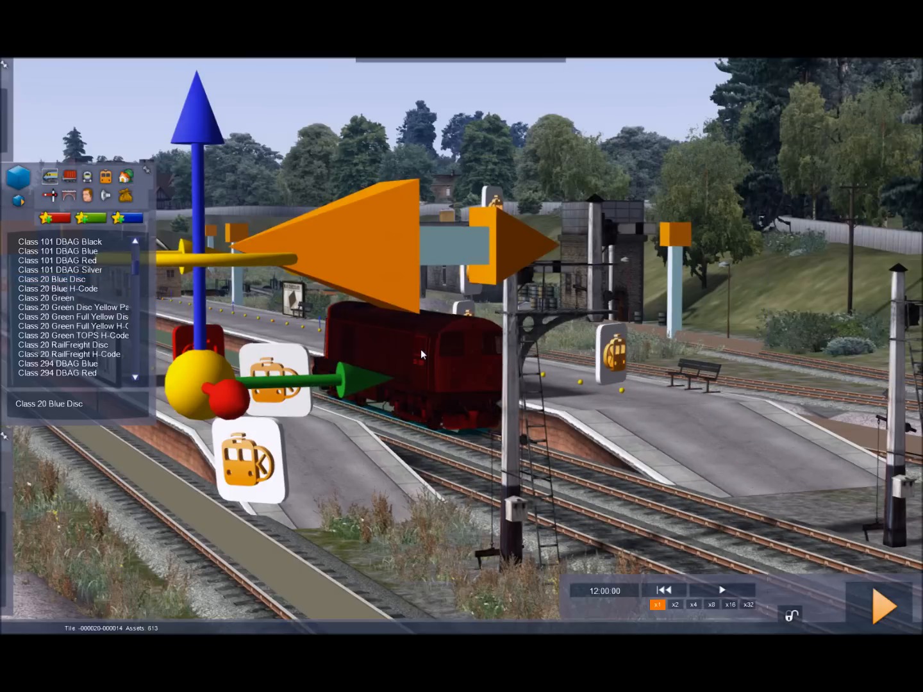
left_click(393, 289)
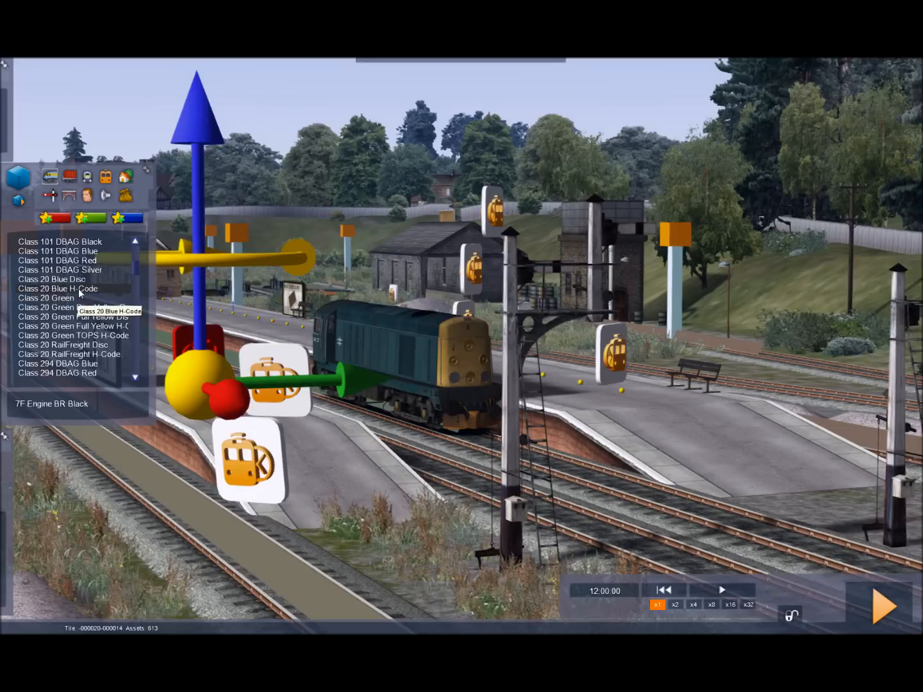
left_click(659, 529)
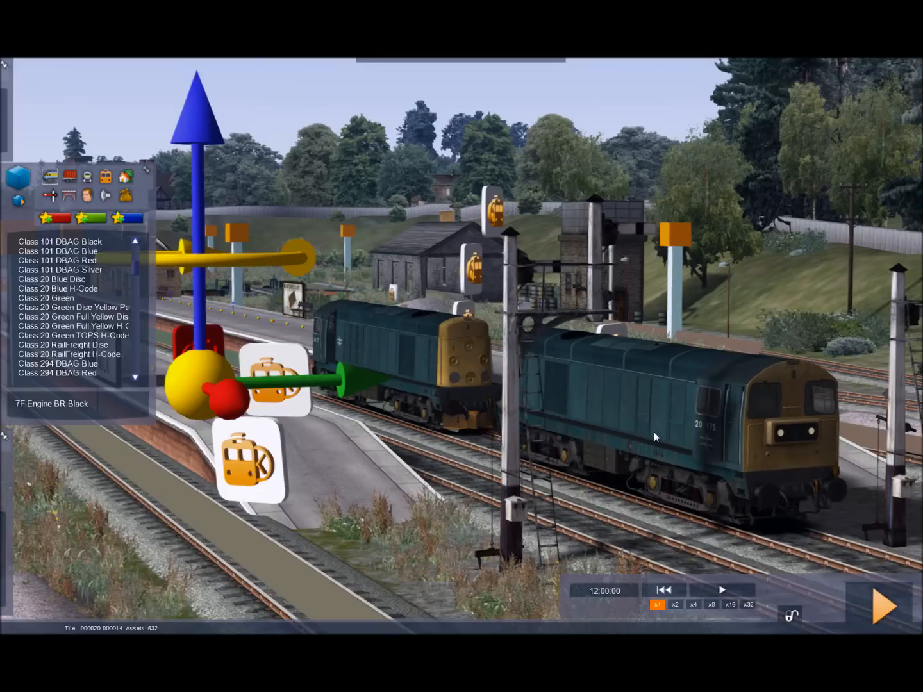
mouse_move(654, 432)
left_mouse_down()
mouse_move(582, 406)
mouse_move(388, 497)
left_mouse_up()
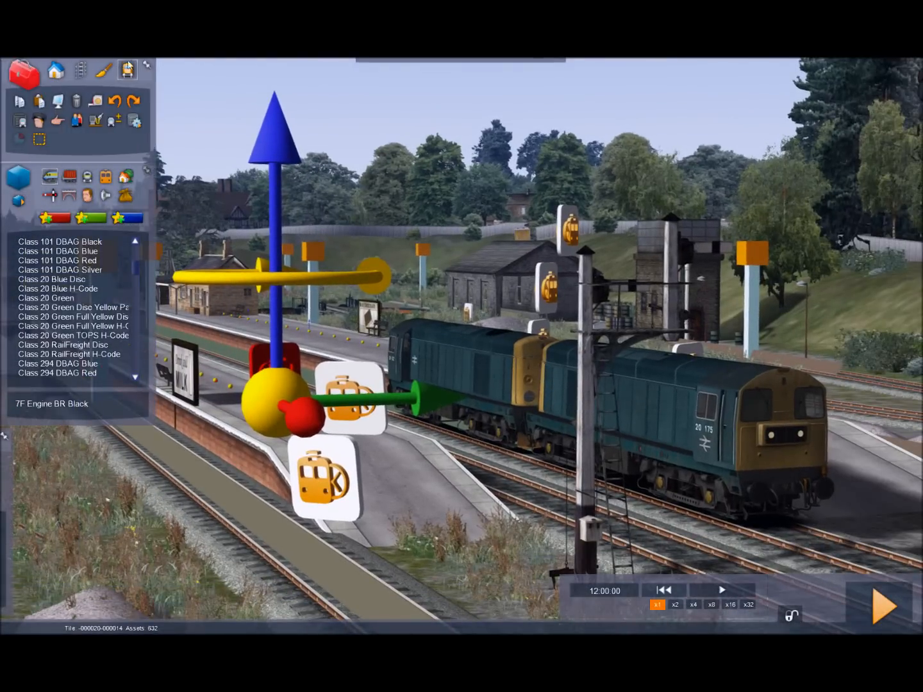
Step: Add a driver to the Class 20 pair and set Service1's type to Low Speed Freight
left_click(38, 123)
left_click(718, 422)
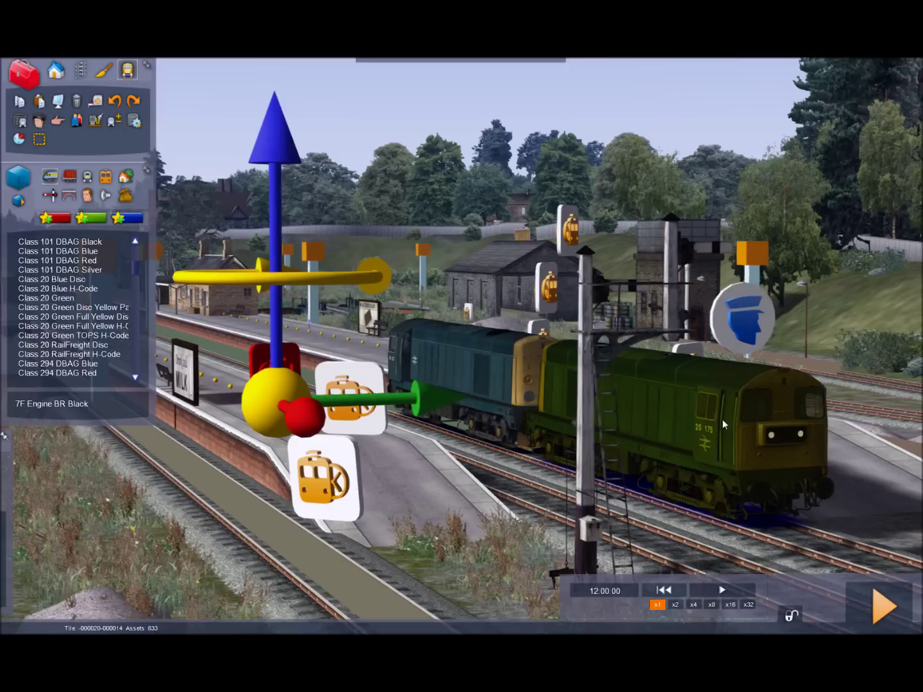
left_click(750, 330)
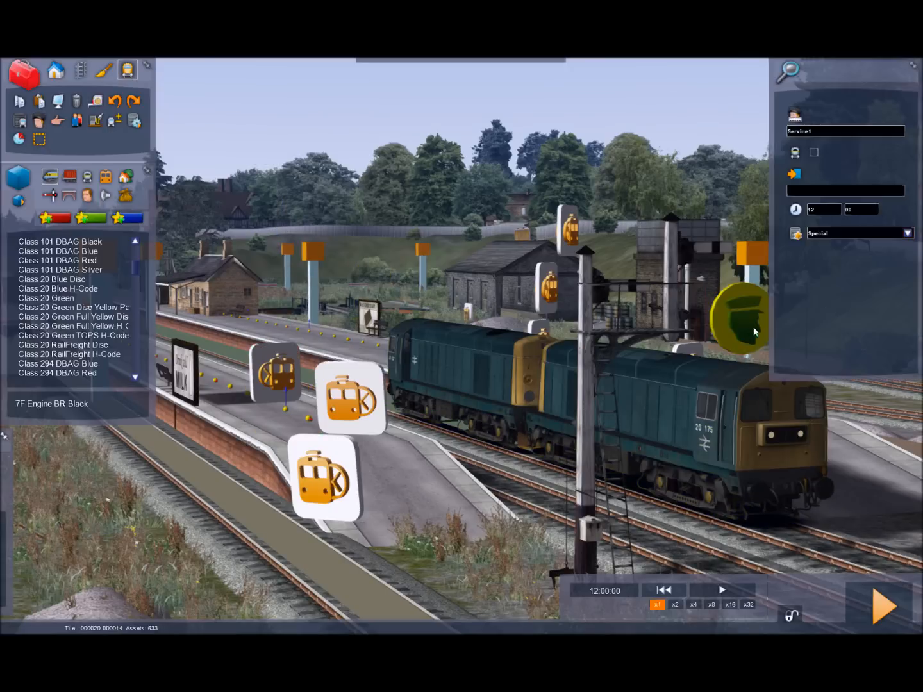
double_click(839, 130)
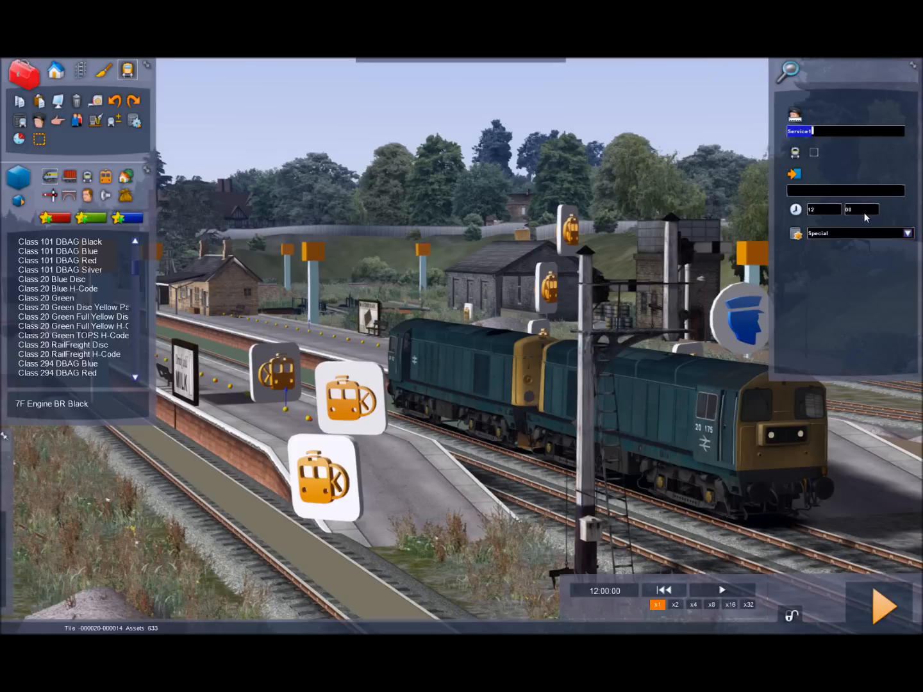
left_click(909, 233)
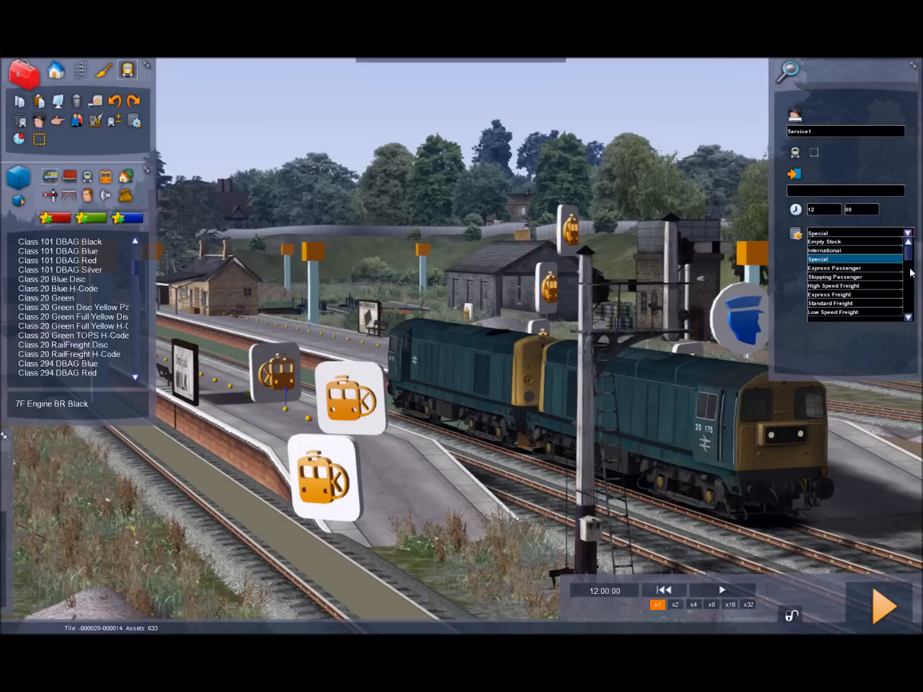
scroll(910, 285, "down", 1)
scroll(908, 311, "down", 1)
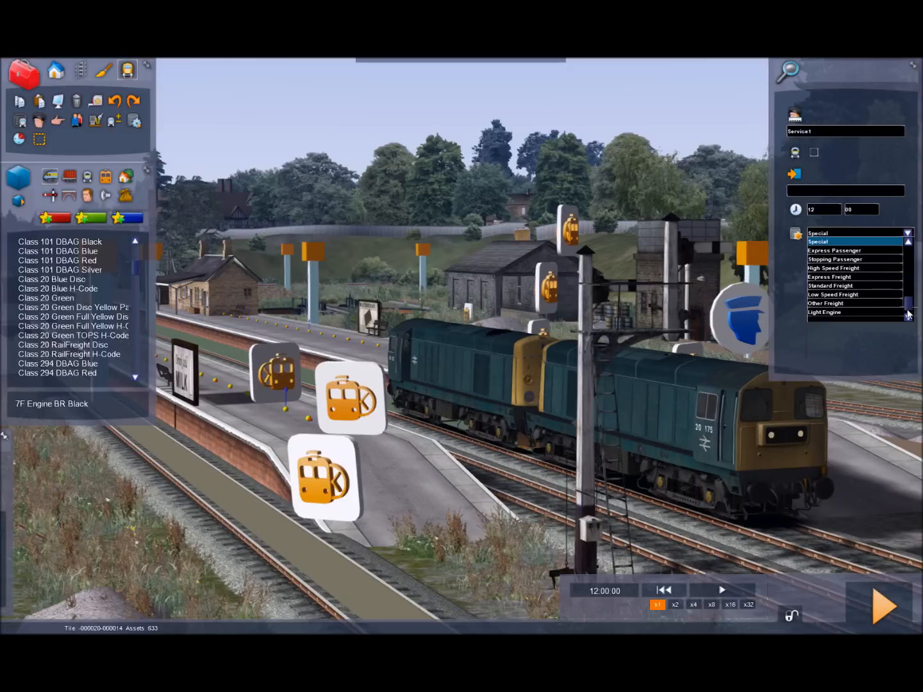
left_click_drag(908, 313, 909, 246)
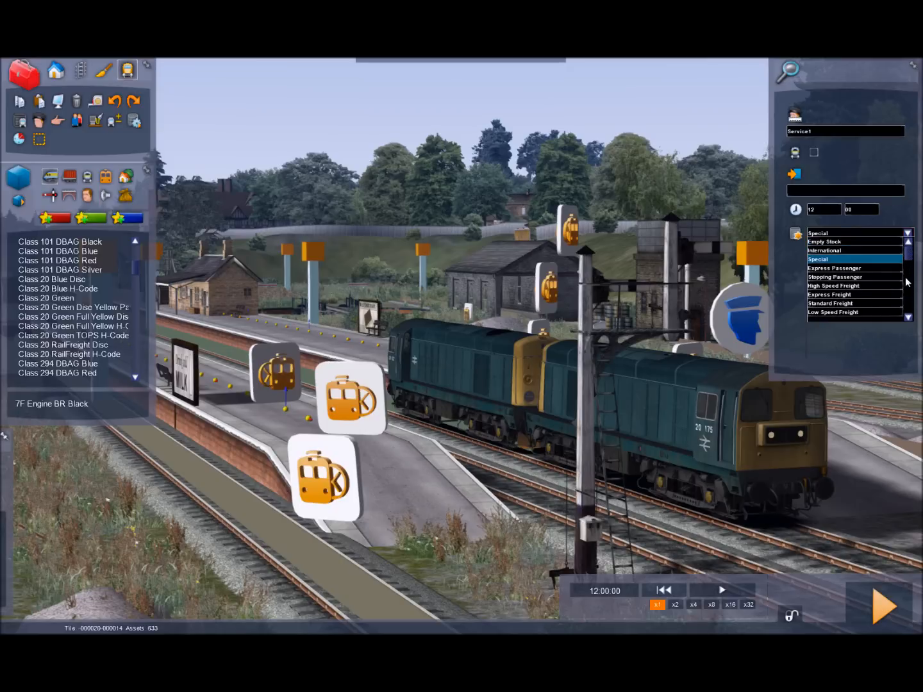
scroll(908, 282, "down", 1)
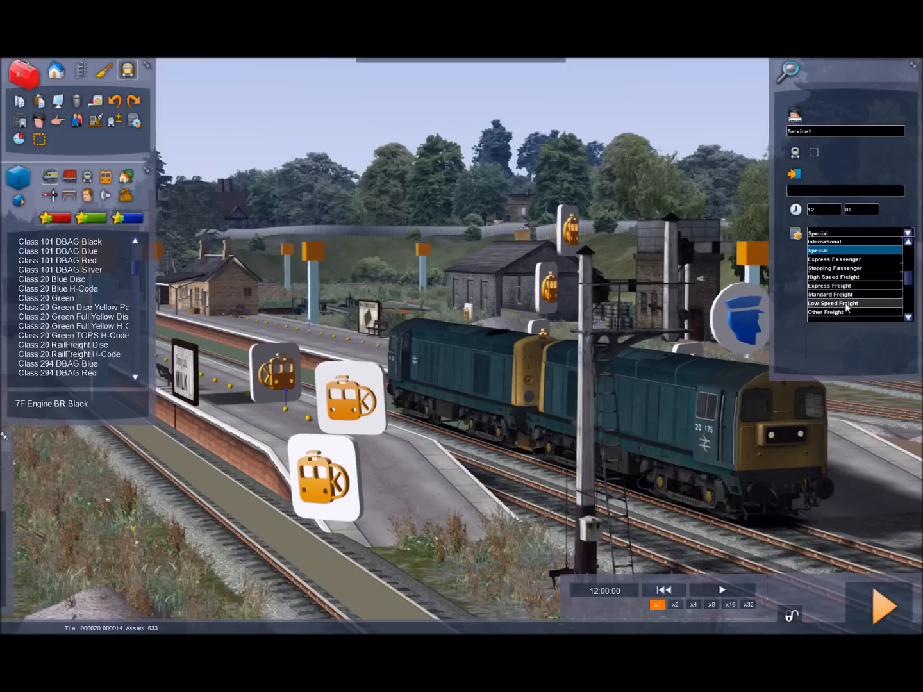
left_click(892, 303)
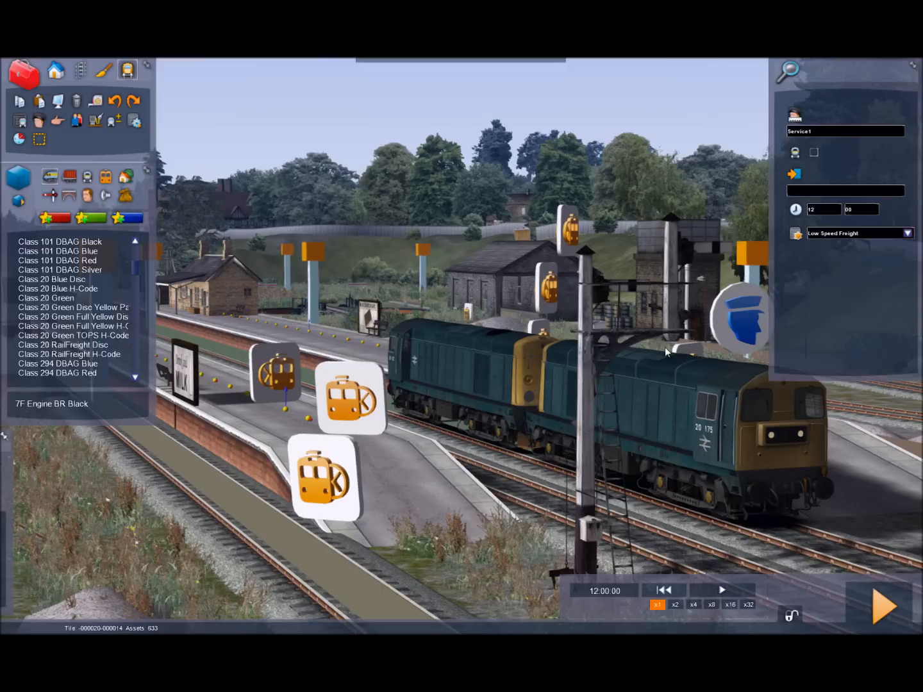
right_click_drag(666, 352, 548, 361)
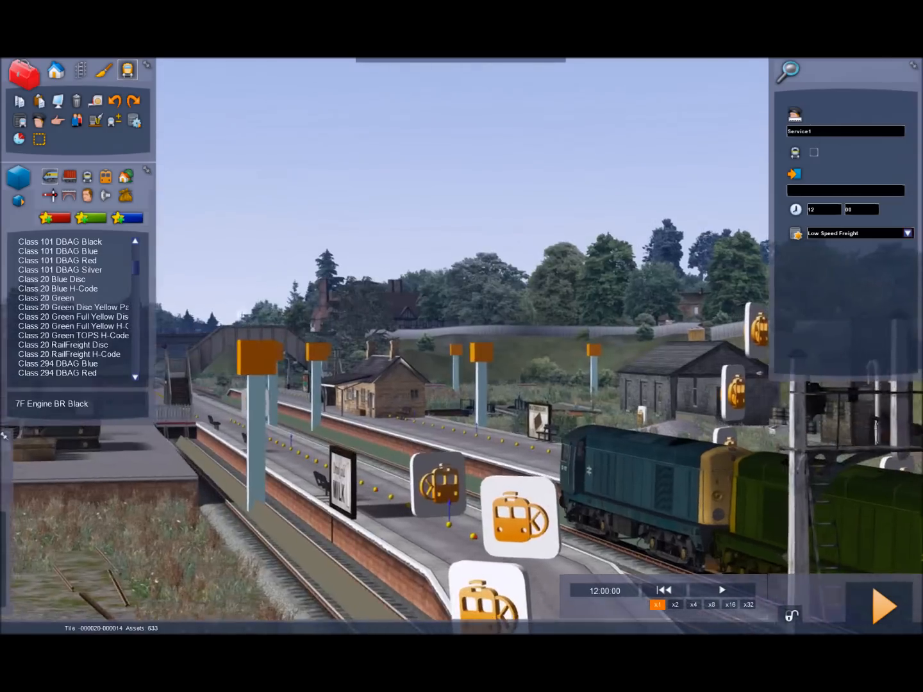
key("Up")
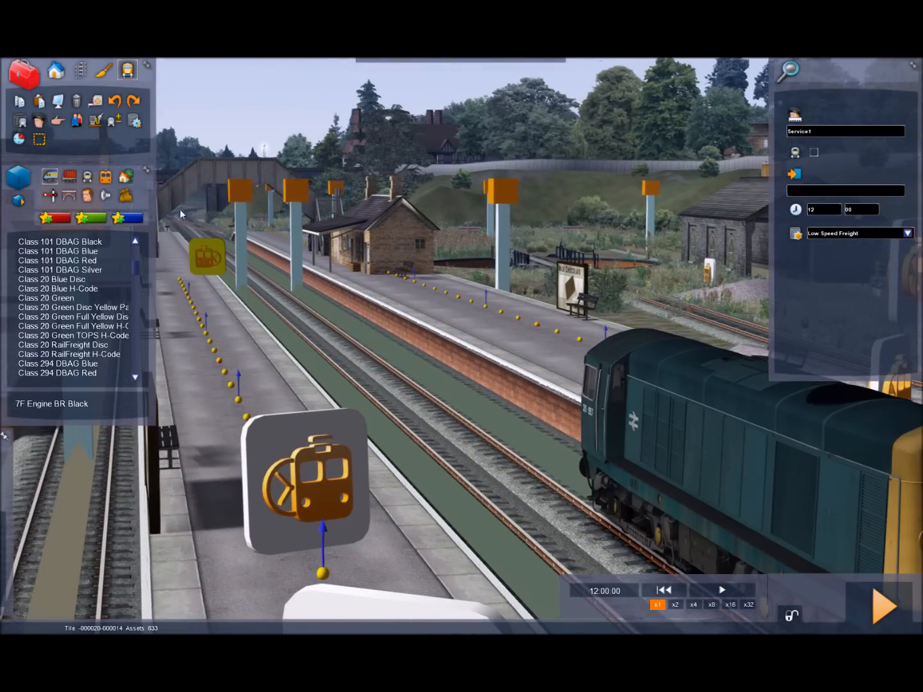
Step: Couple seven IHH Hopper HAA wagons one after another behind the locomotives
left_click(68, 177)
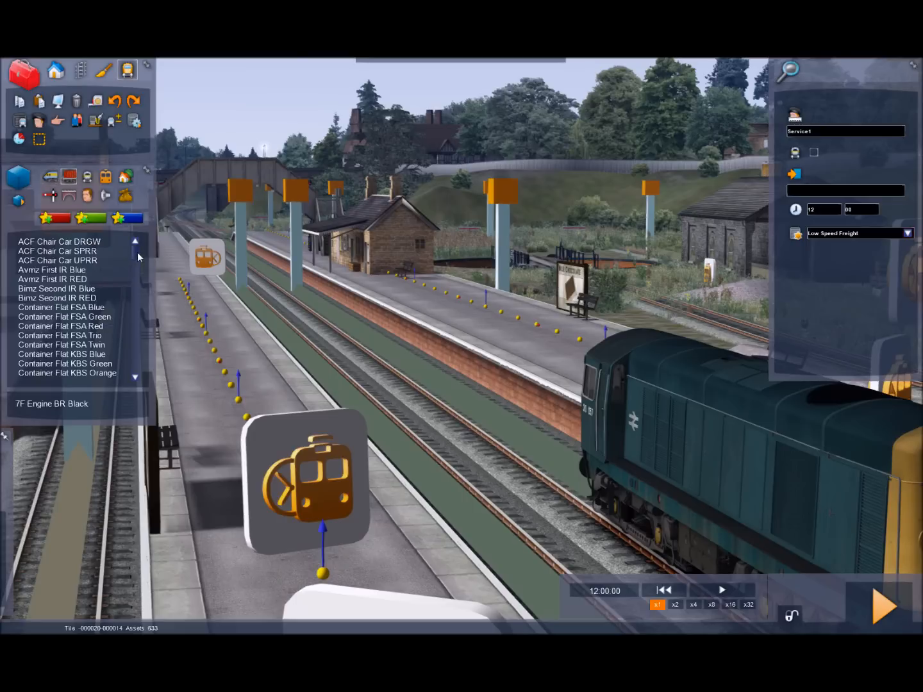
left_click_drag(139, 257, 142, 303)
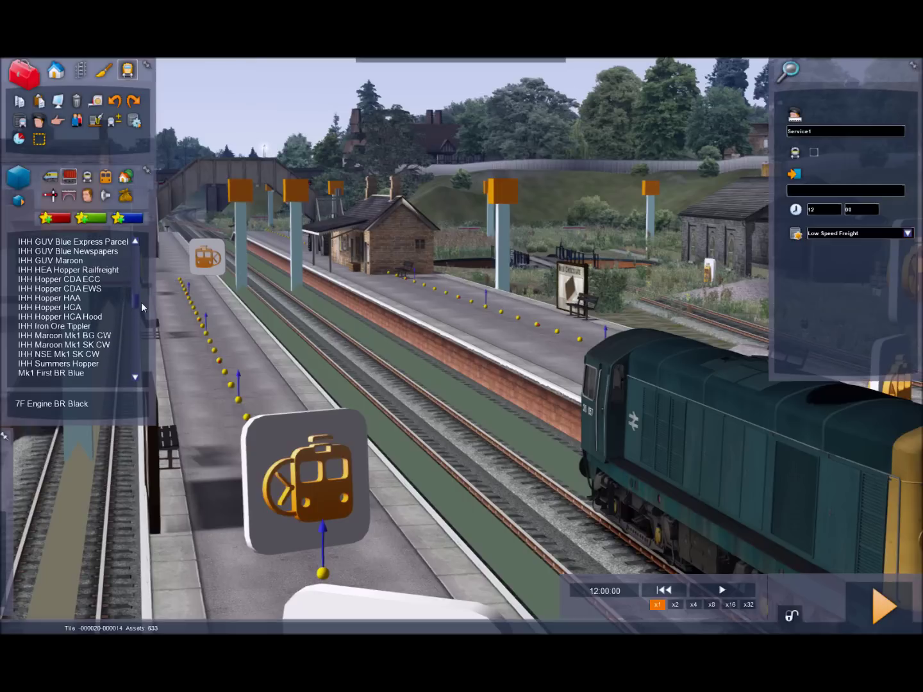
left_click(58, 298)
left_click(617, 447)
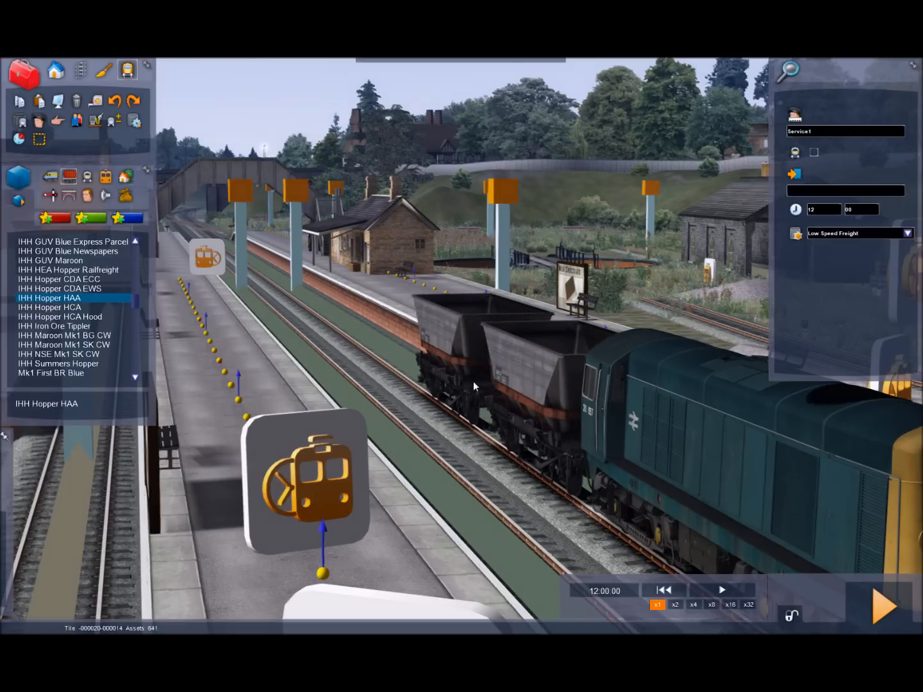
left_click(560, 428)
left_click(421, 362)
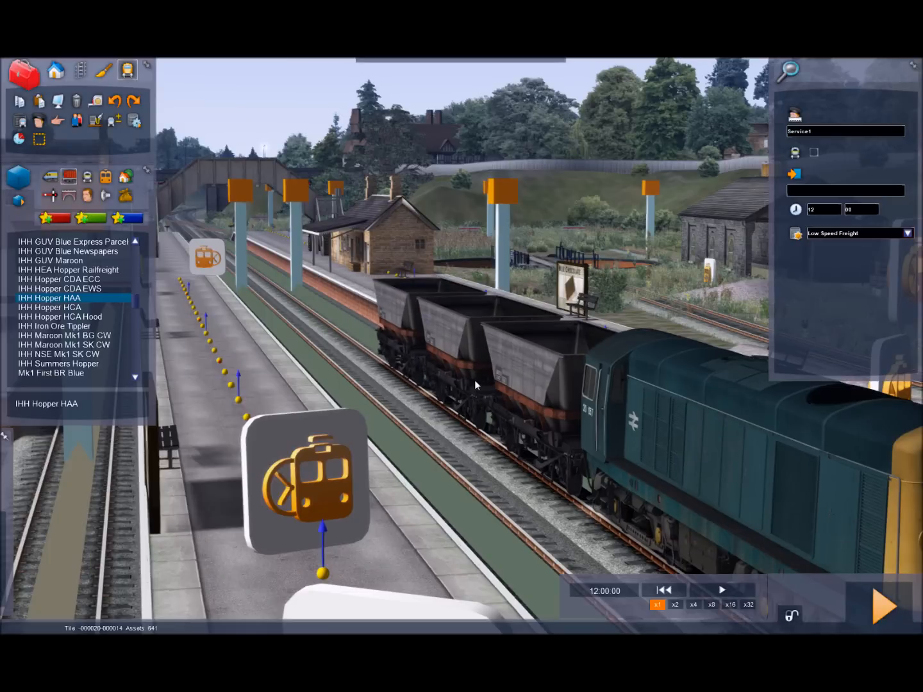
left_click(329, 283)
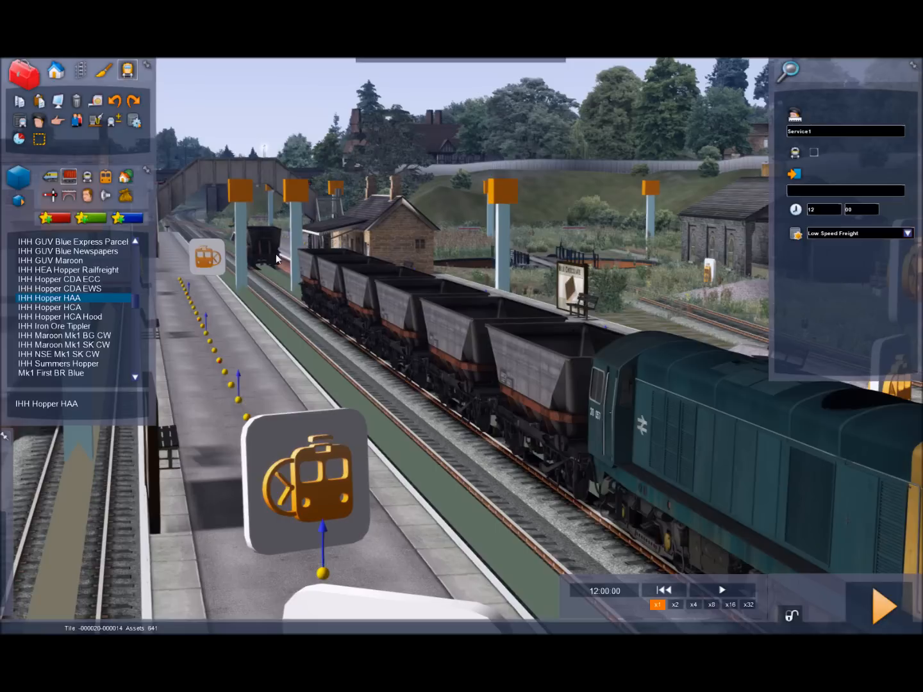
left_click(330, 285)
left_click(261, 253)
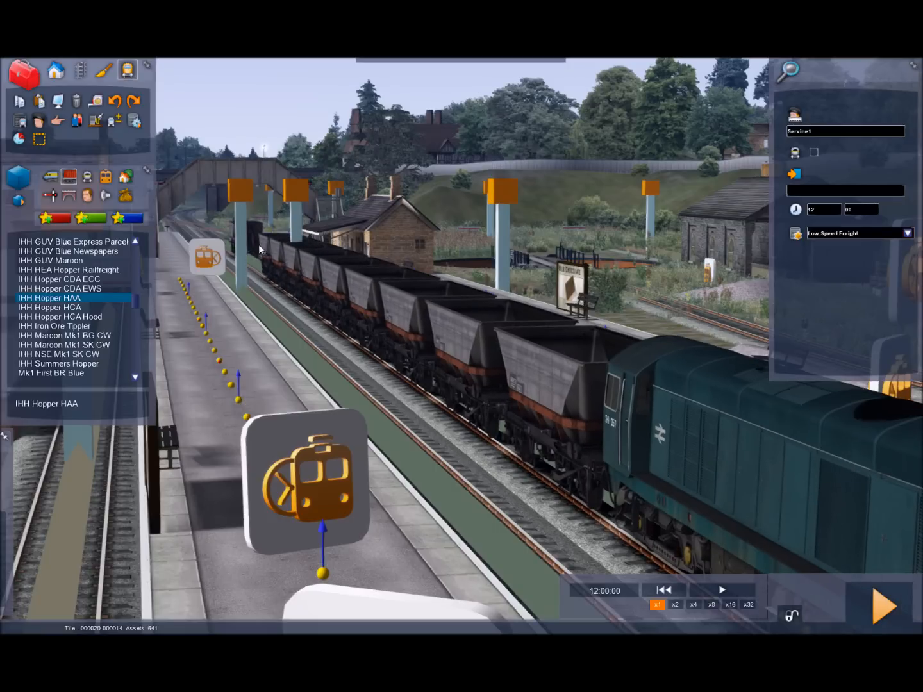
left_click(284, 262)
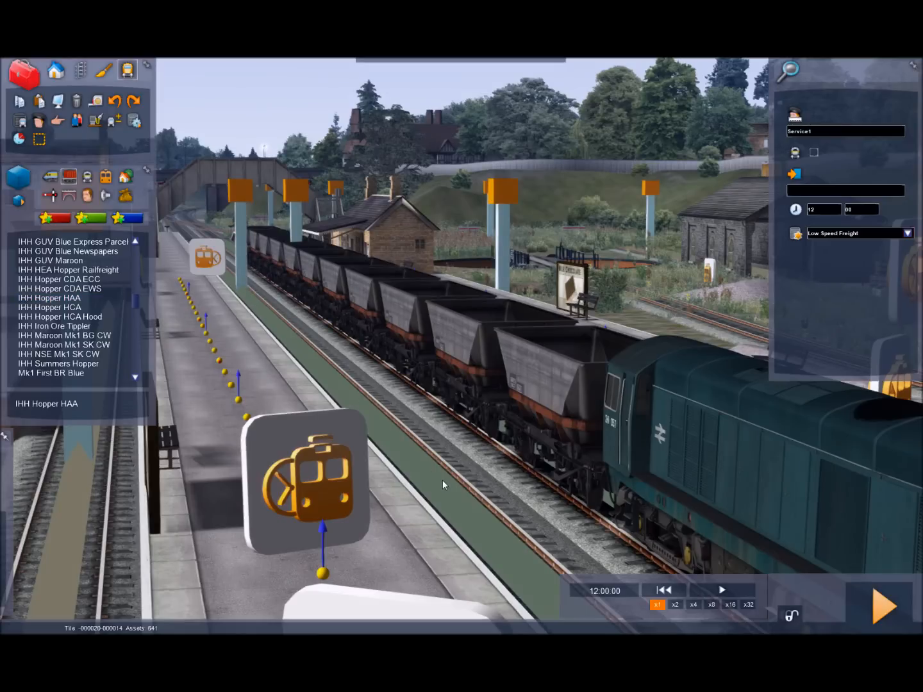
Step: Select the whole consist and drag the train further up the line
left_click(523, 486)
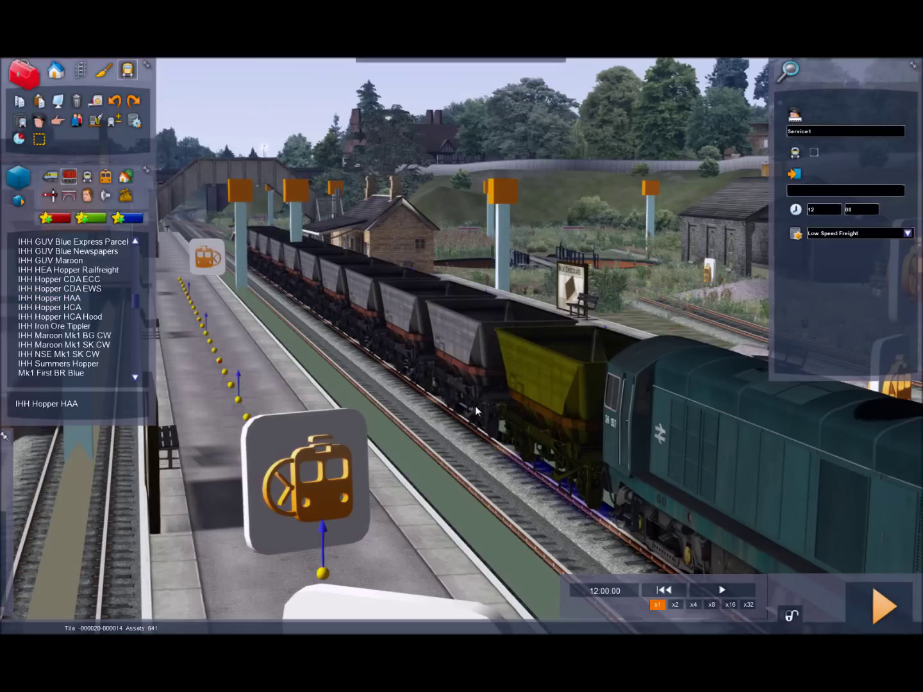
left_click(453, 338)
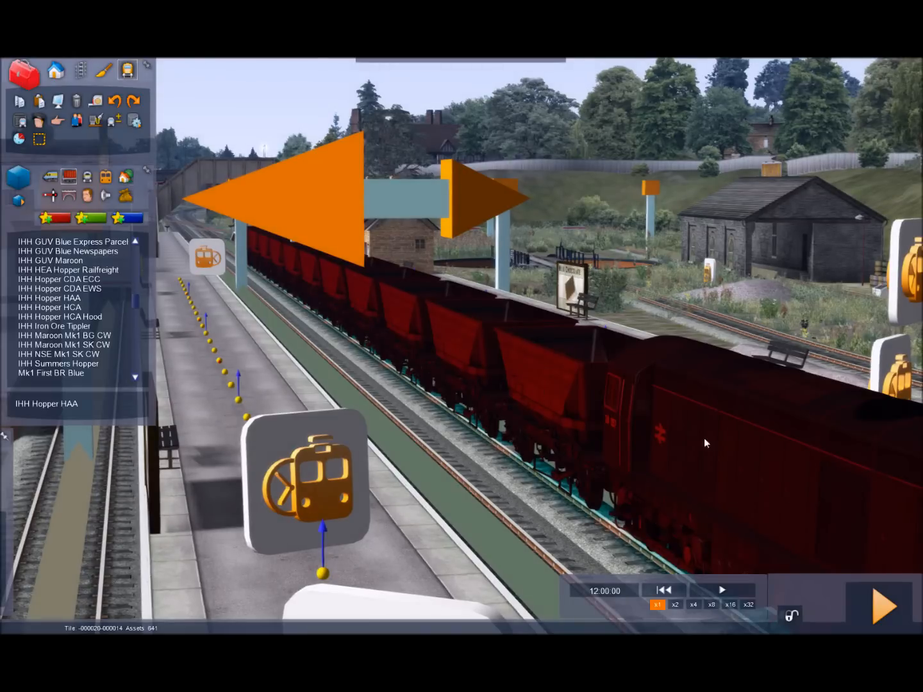
right_click_drag(704, 441, 650, 442)
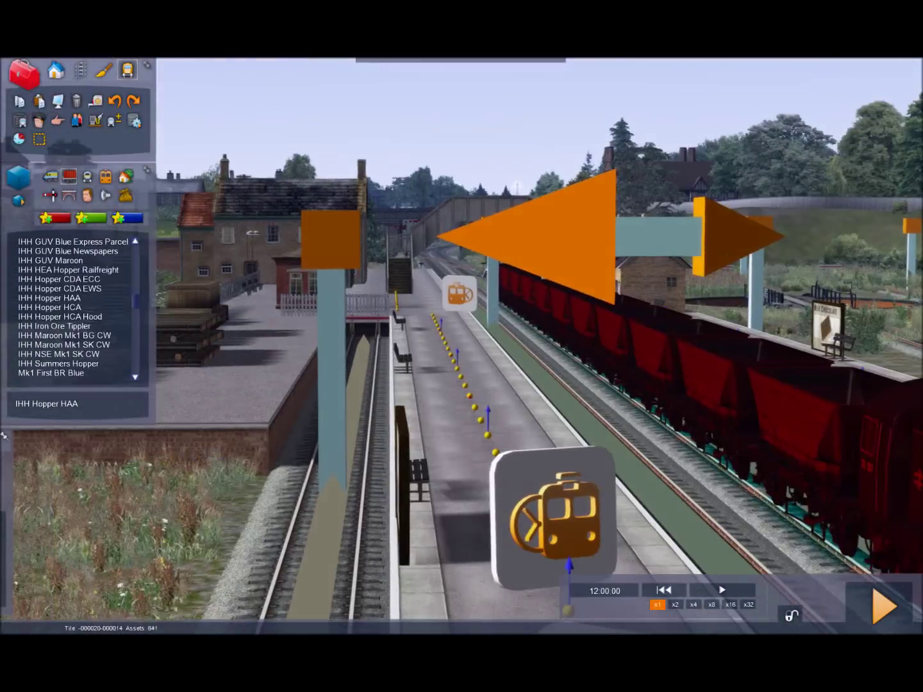
right_click_drag(599, 488, 534, 452)
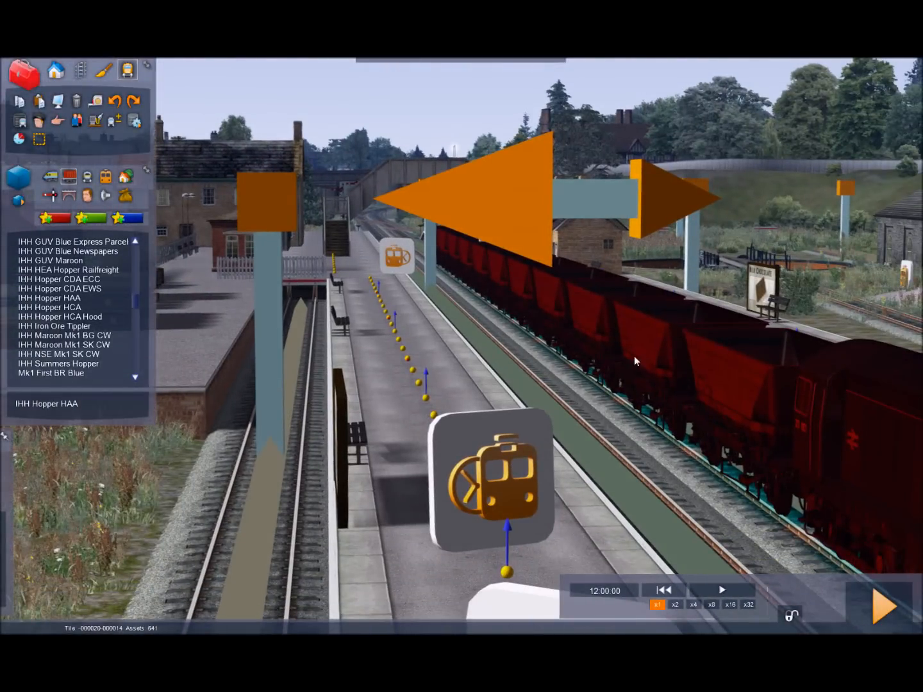
left_click_drag(634, 356, 531, 281)
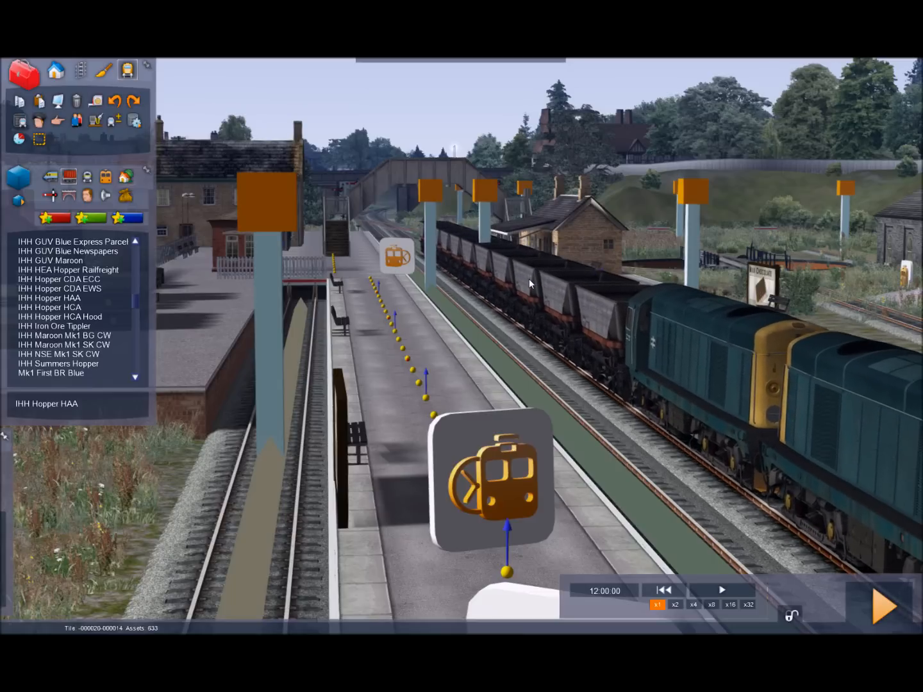
Step: Mark the HAA hopper wagons behind the Class 20 pair as loaded with coal
left_click(528, 282)
left_click(529, 286)
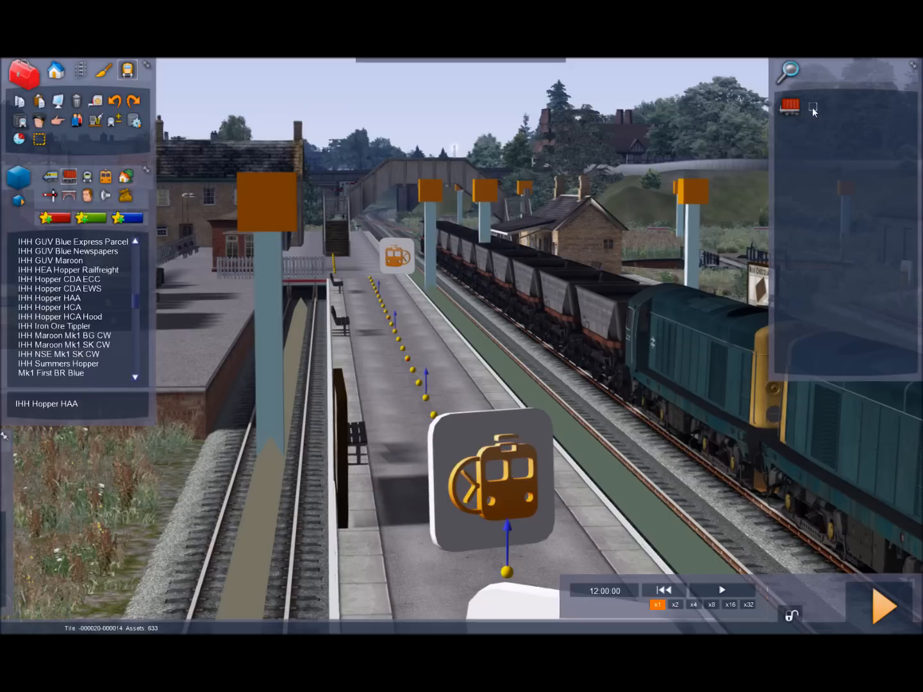
left_click(814, 109)
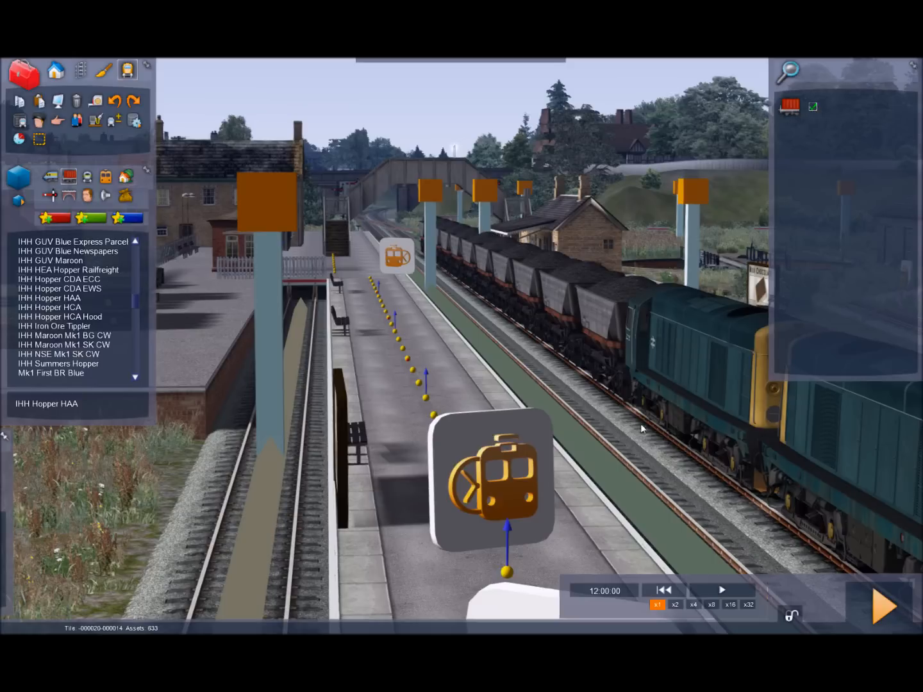
mouse_move(599, 457)
right_mouse_down()
mouse_move(145, 461)
mouse_move(461, 461)
right_mouse_up()
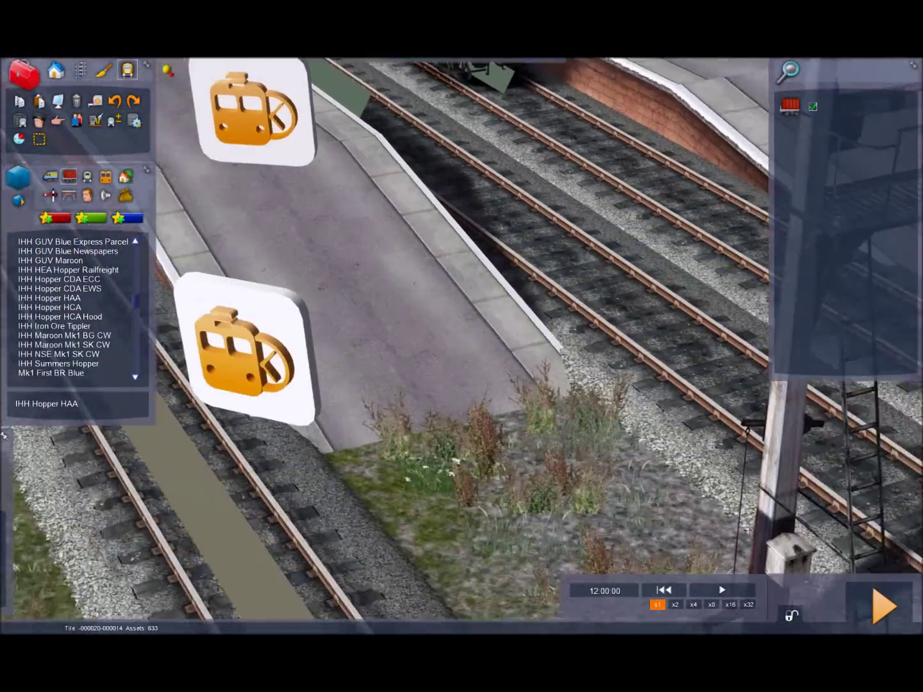
Step: Bring up locomotive 20 175's properties and set its fuel level to 100%
mouse_move(461, 461)
right_mouse_down()
mouse_move(288, 461)
mouse_move(462, 461)
right_mouse_up()
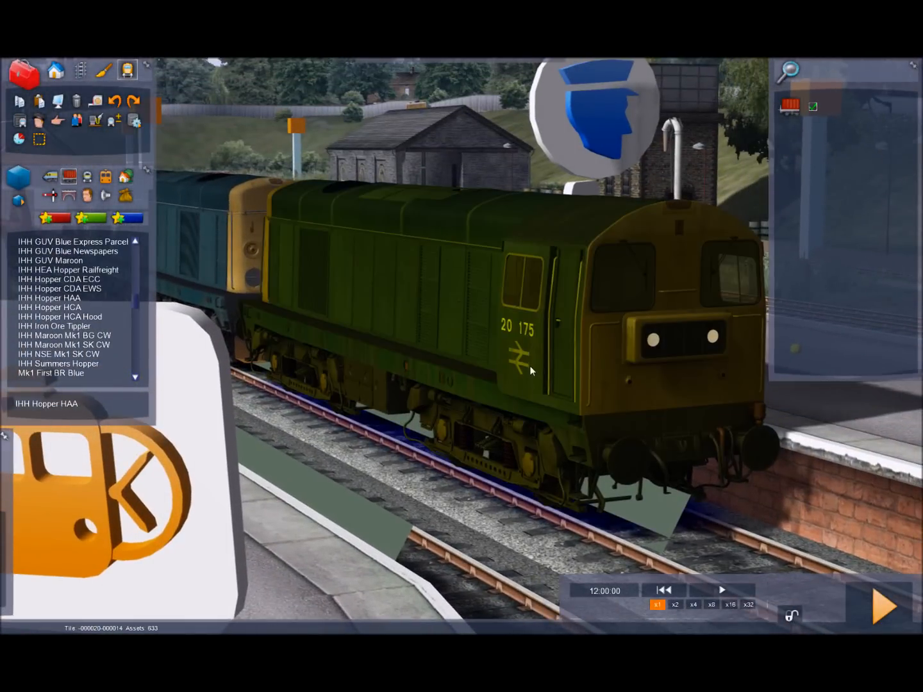
left_click(529, 363)
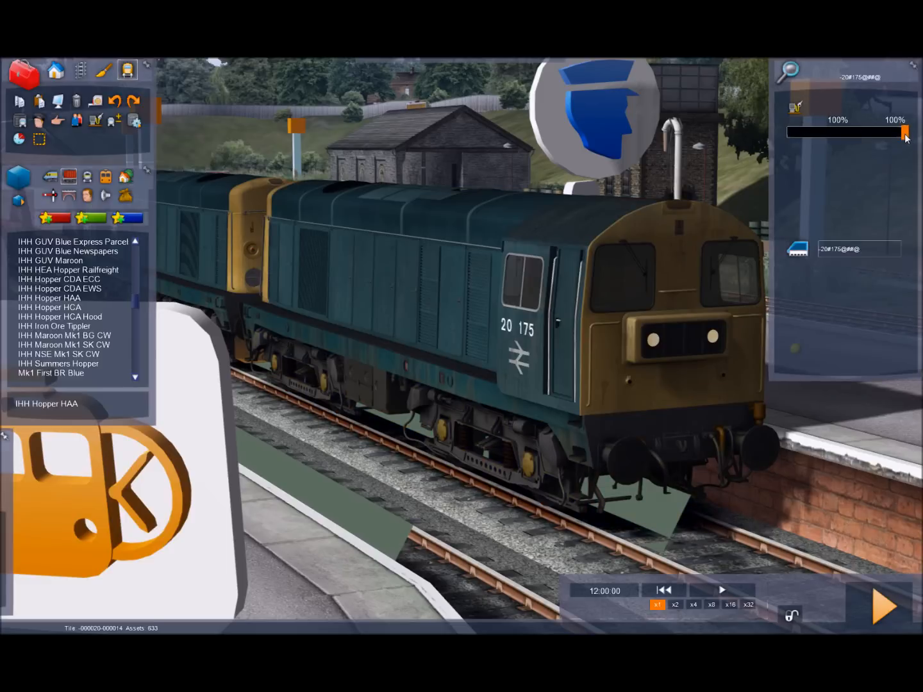
mouse_move(905, 132)
left_mouse_down()
mouse_move(826, 150)
mouse_move(915, 145)
left_mouse_up()
Step: Renumber the lead Class 20 from 20 175 to D8175
key("Delete")
type("^")
left_click(656, 498)
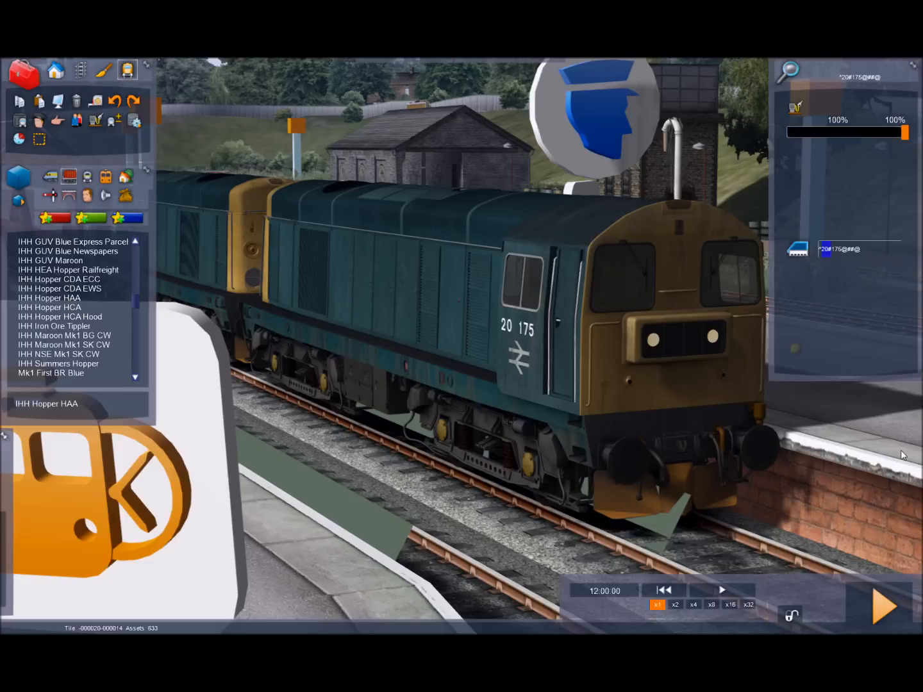
key("BackSpace")
type("D8")
key("Return")
Step: Give the lead locomotive the headcode 6T32
left_click(848, 249)
key("Return")
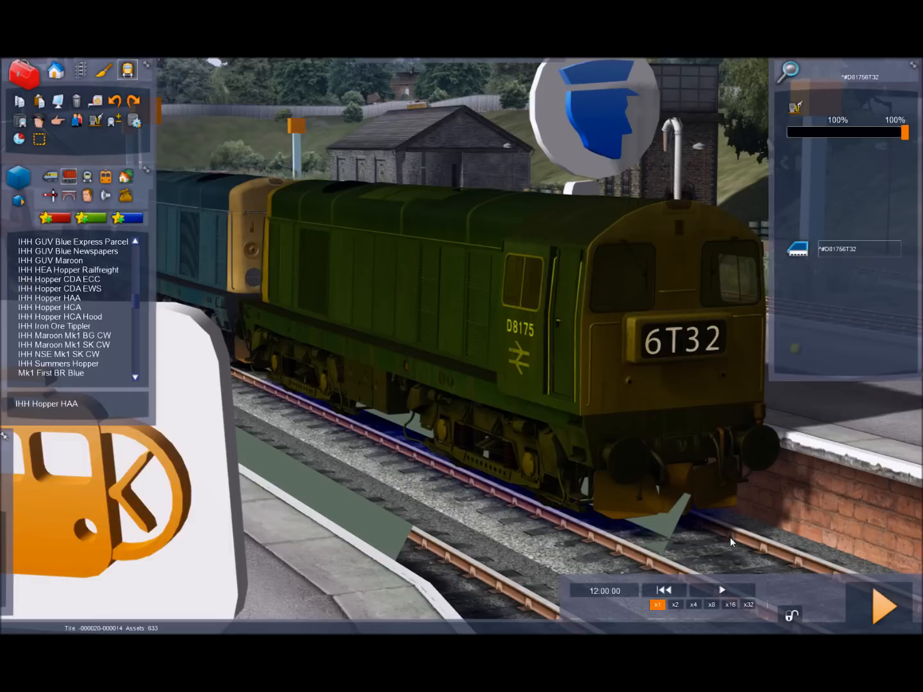
scroll(734, 540, "down", 5)
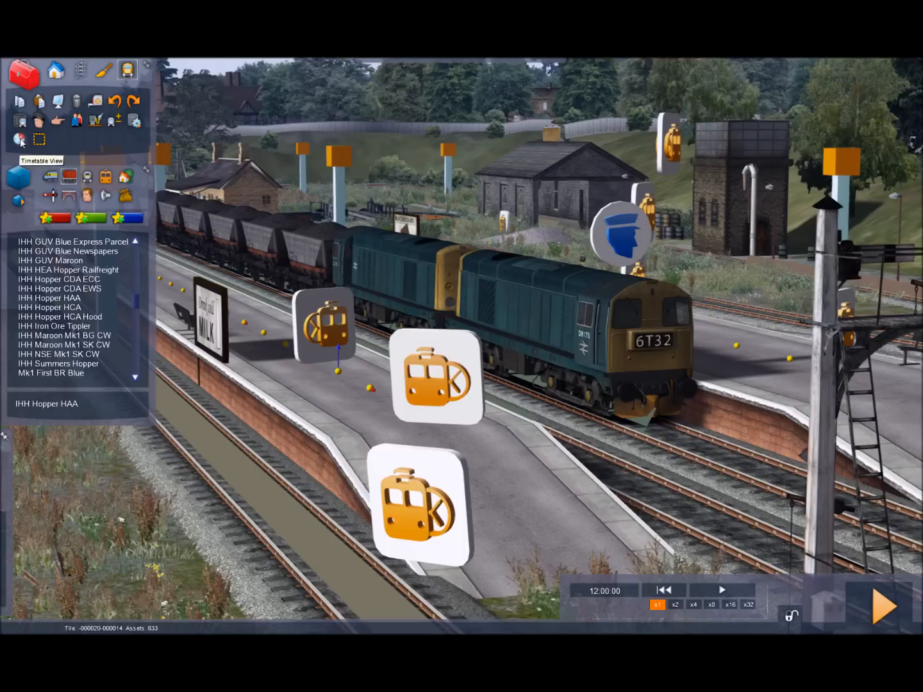
Step: Show the scenario timetable and bring up Service1's Low Speed Freight details
left_click(21, 141)
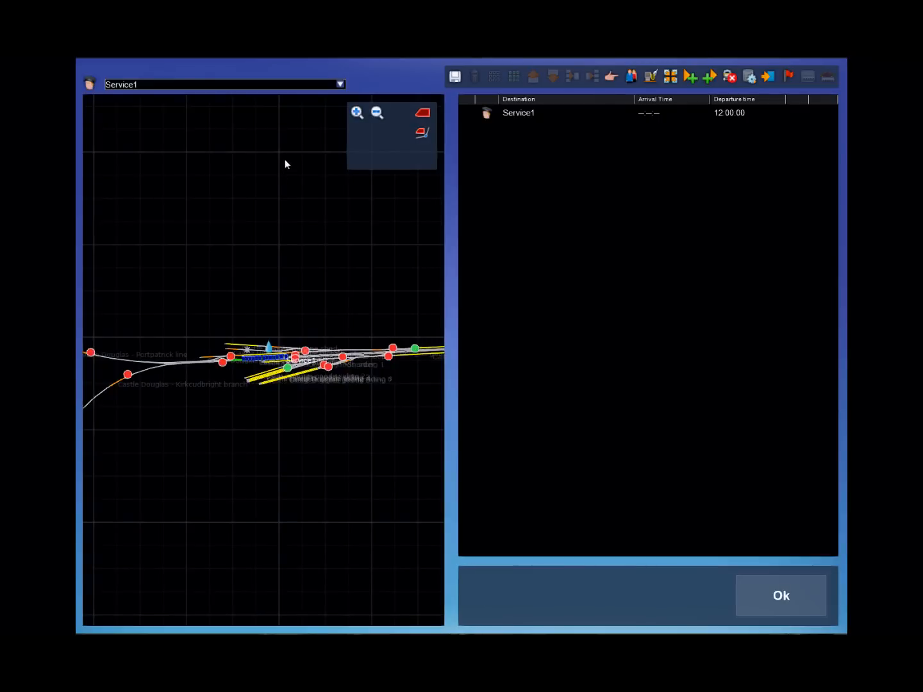
left_click(340, 84)
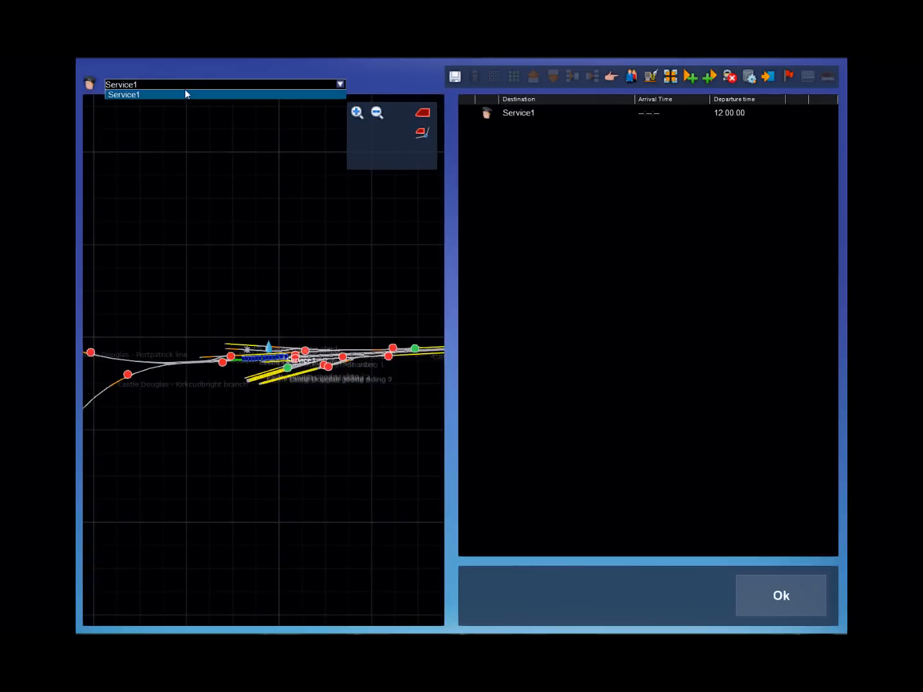
left_click(340, 84)
left_click(339, 83)
left_click(485, 115)
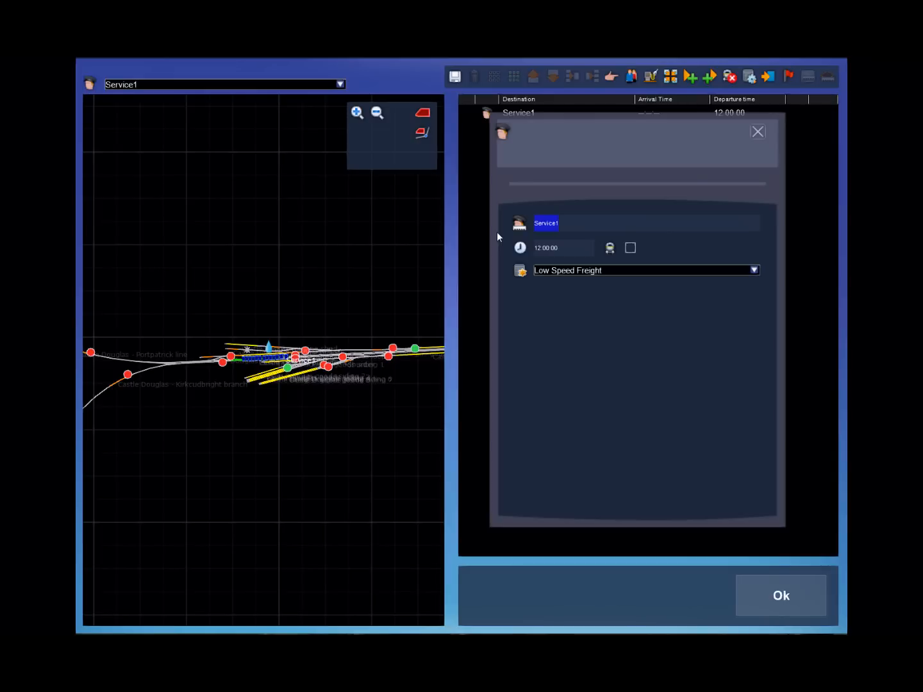
type("6T")
type("32")
Step: Name the service 6T32, make it the player's train departing at 12:00:20
left_click(567, 253)
type("2")
type("0")
left_click(630, 249)
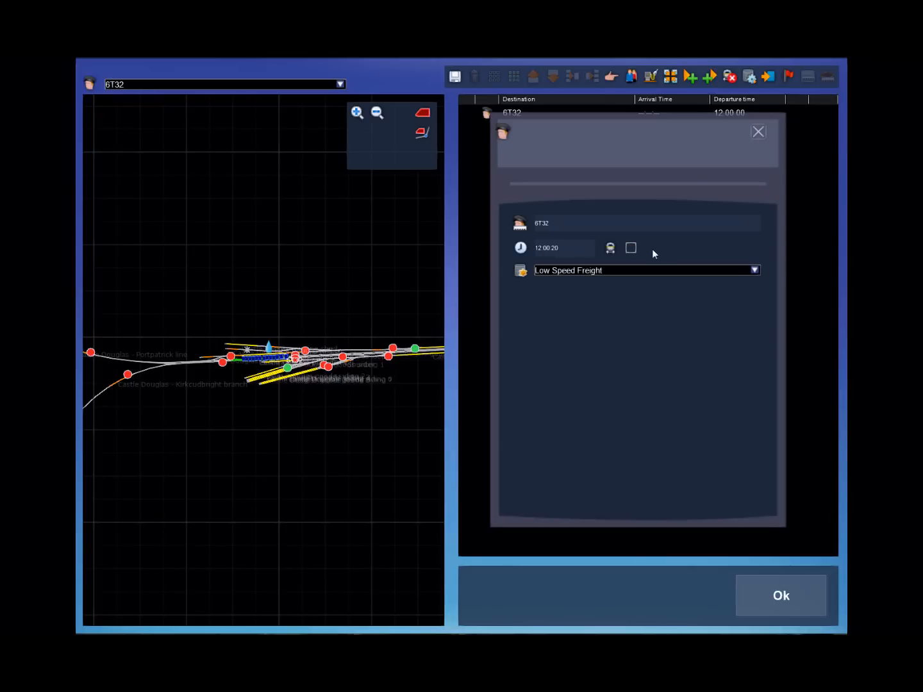
left_click(758, 135)
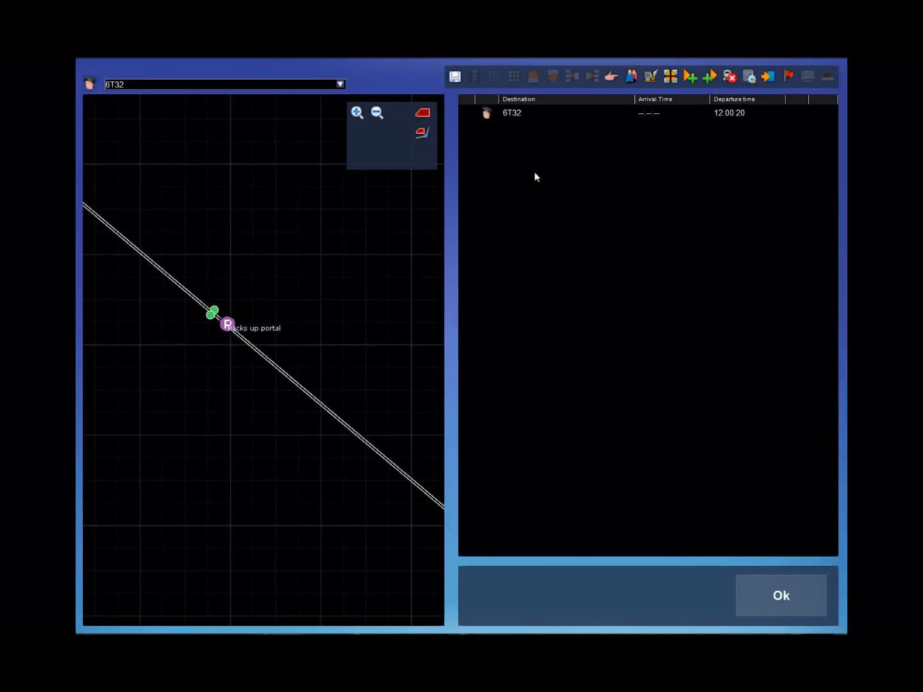
Step: Add a Racks up portal destination at 12:37:49 for 6T32 and return to the scene
left_click(767, 76)
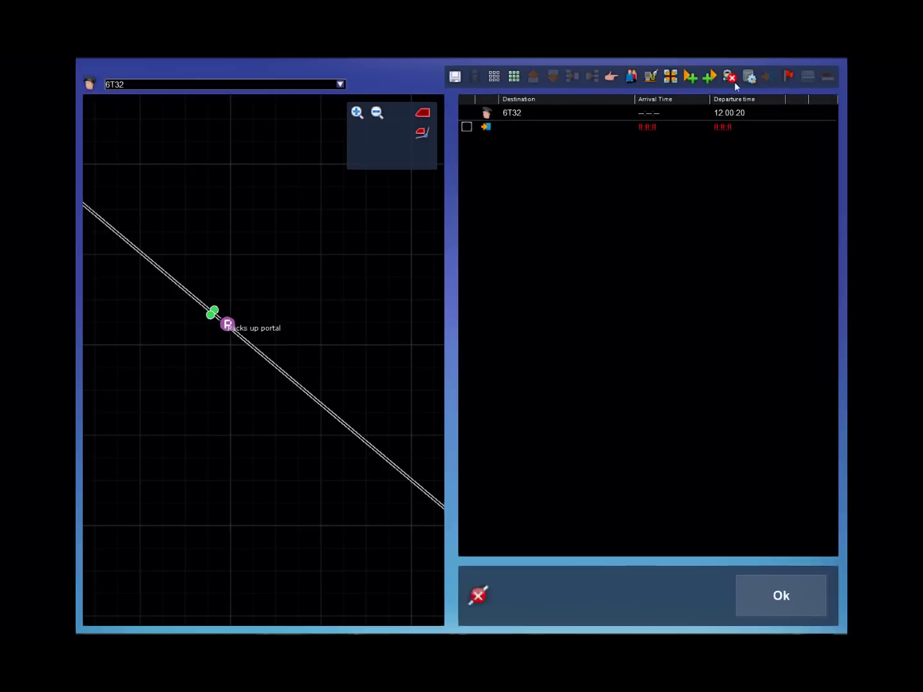
double_click(486, 130)
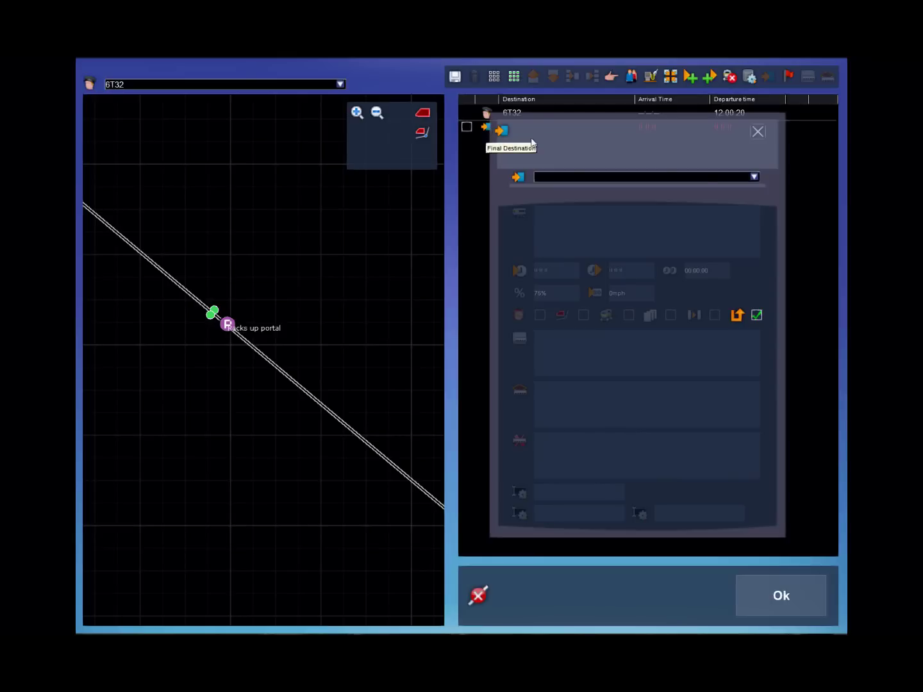
left_click(755, 176)
mouse_move(758, 200)
left_mouse_down()
mouse_move(757, 289)
mouse_move(759, 182)
left_mouse_up()
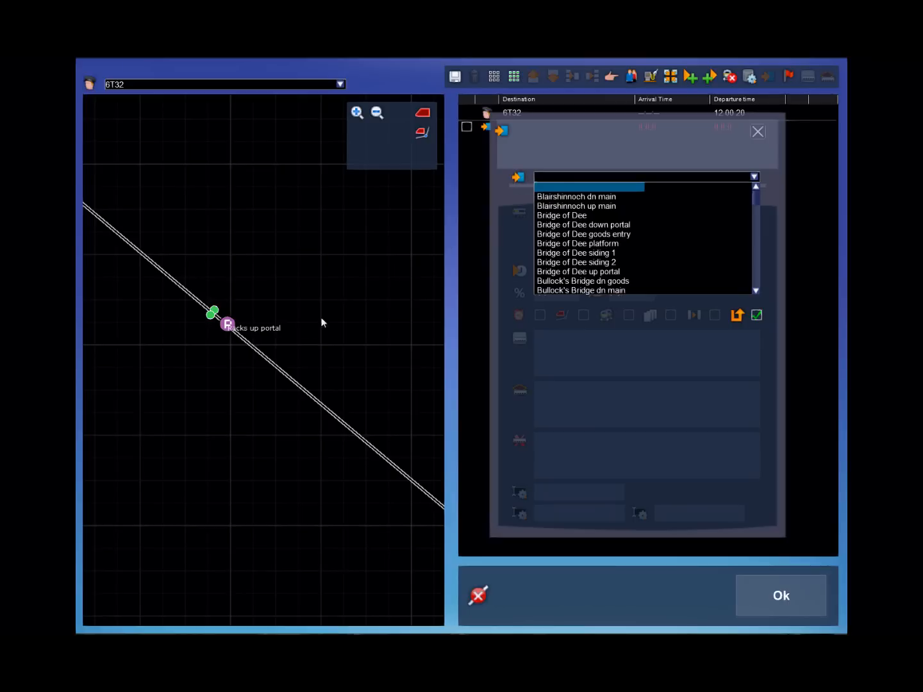
left_click(228, 324)
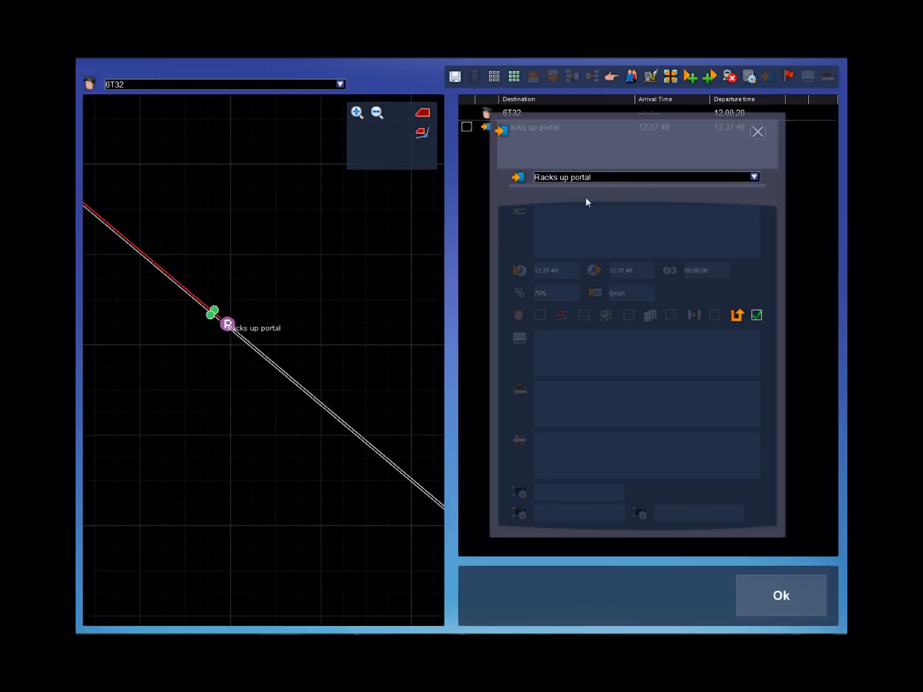
left_click(756, 131)
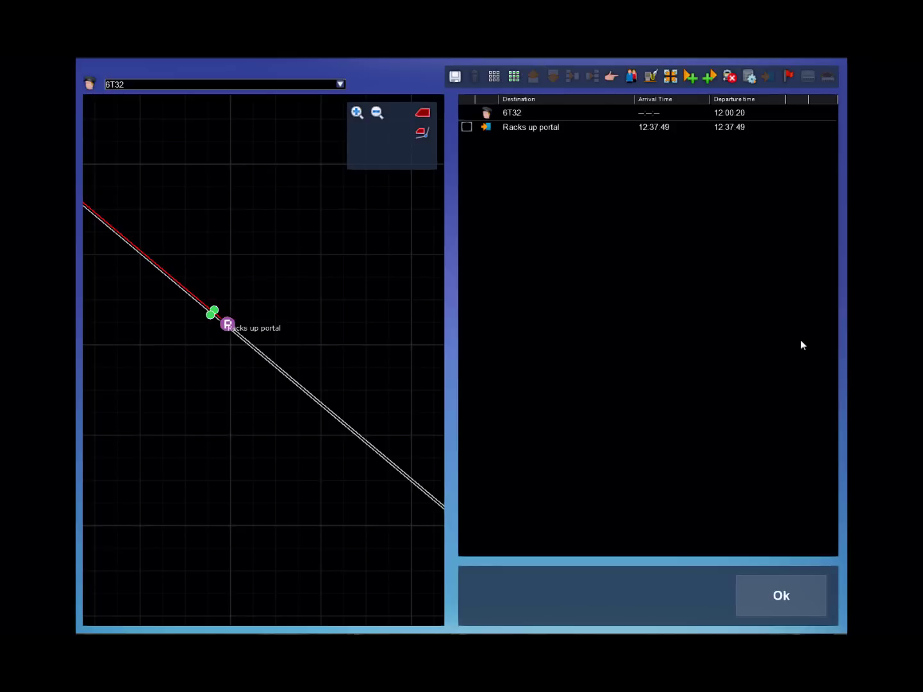
left_click(781, 596)
Step: Place a Class 44 Blue locomotive on the track at Castle Douglas
right_click_drag(598, 440, 555, 406)
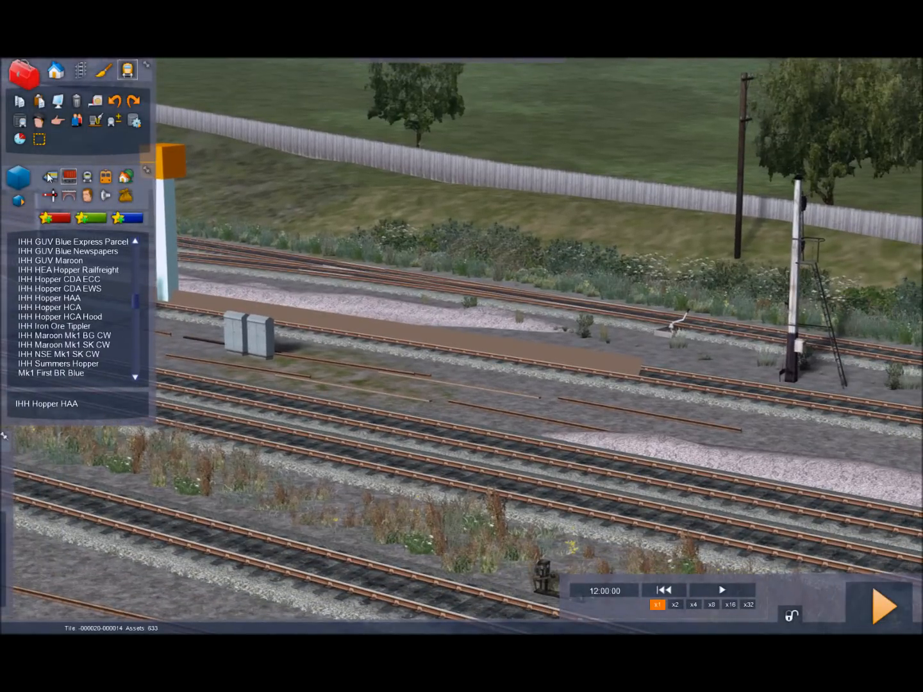
left_click(50, 175)
left_click_drag(136, 275, 135, 297)
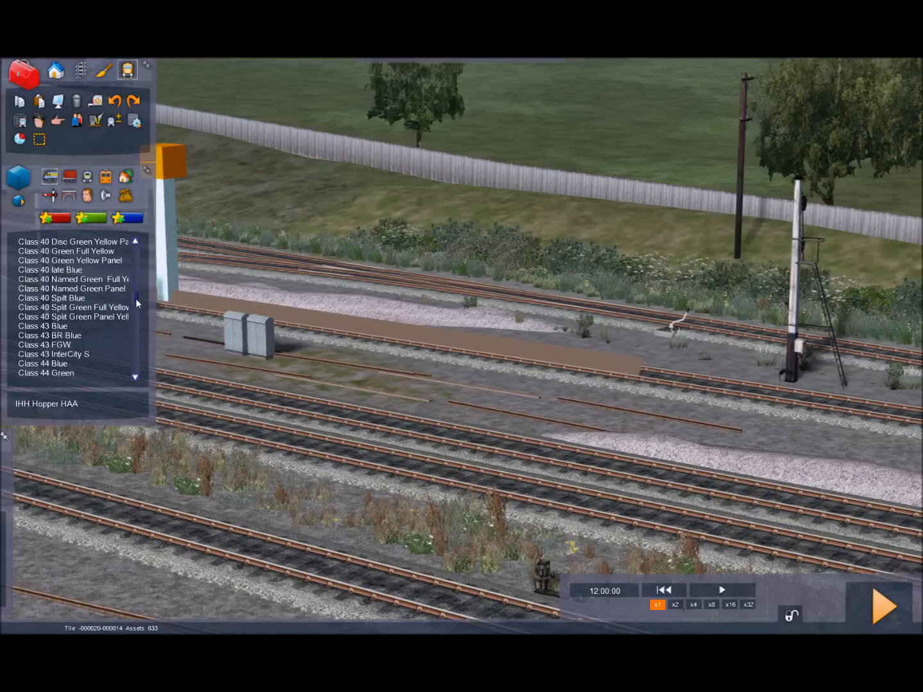
left_click(65, 353)
left_click_drag(535, 344, 468, 325)
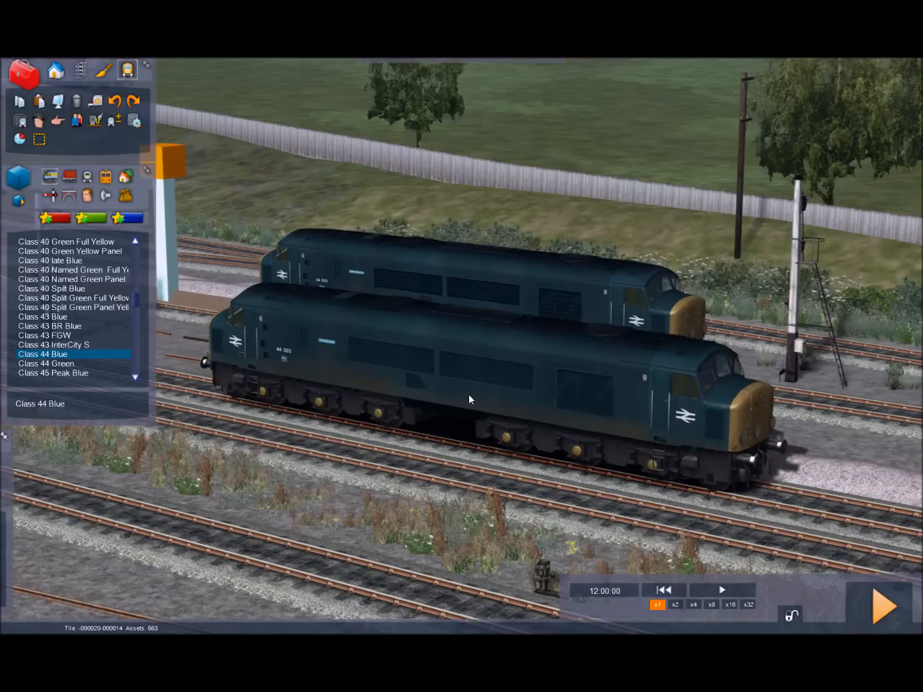
right_click(469, 394)
left_click(39, 121)
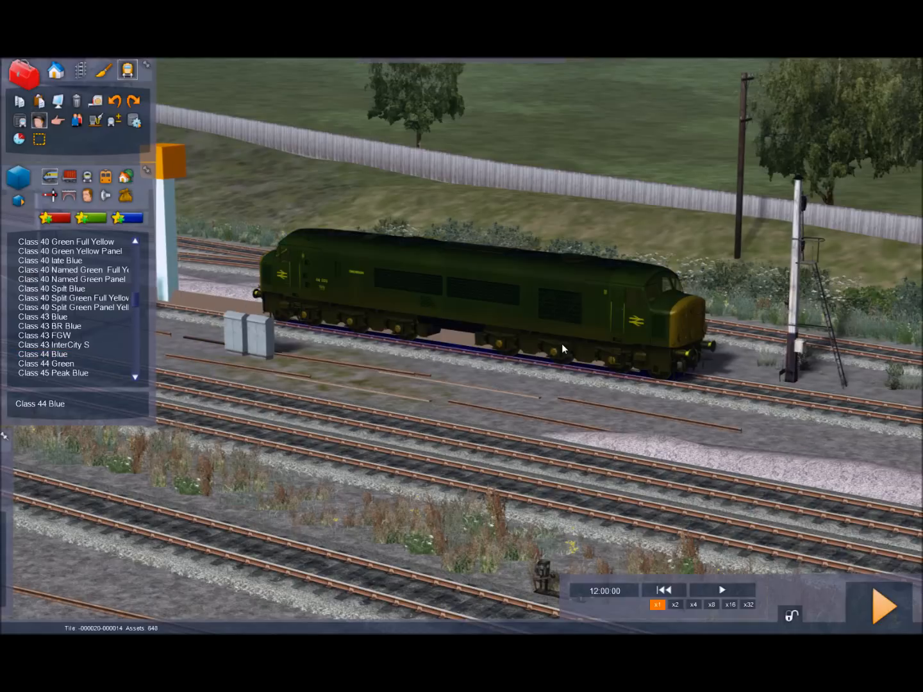
Step: Make the Class 44 a driver service named Light Engine of type Express Freight
left_click(561, 343)
left_click(647, 230)
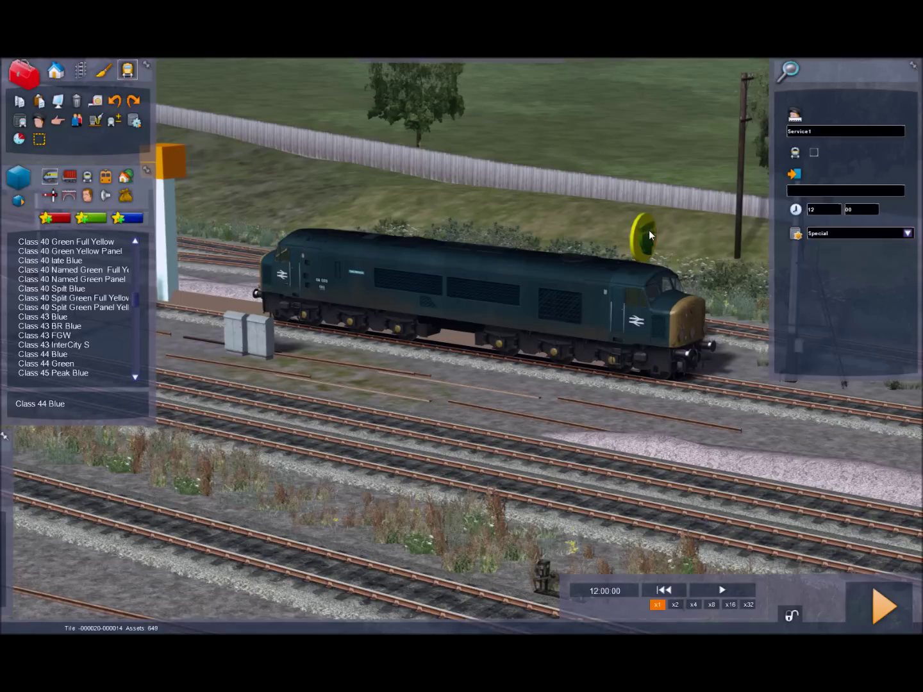
left_click(833, 131)
type("Li")
type("ght En")
type("gine")
left_click(907, 235)
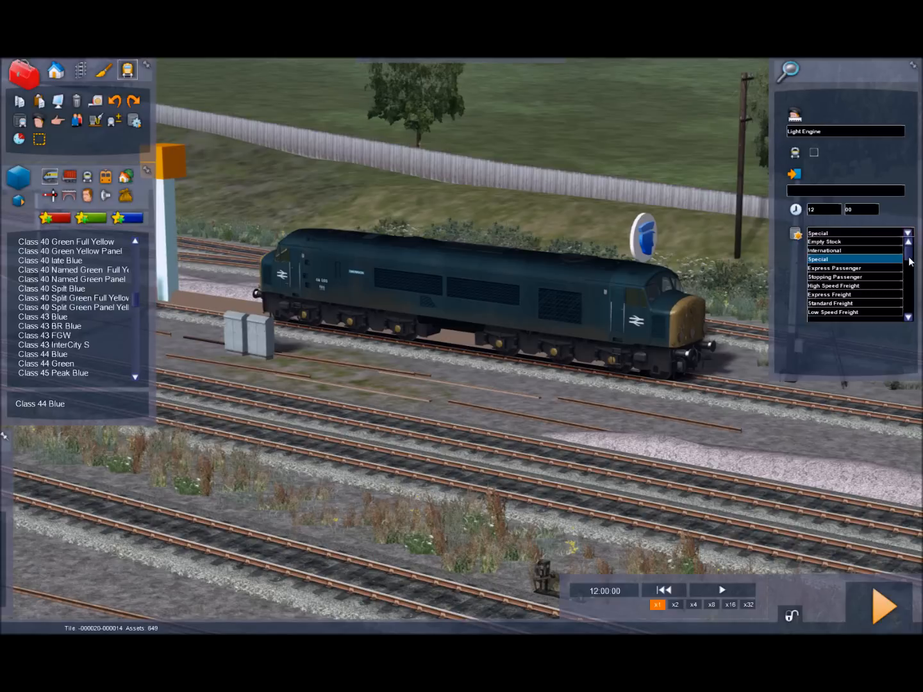
left_click(863, 294)
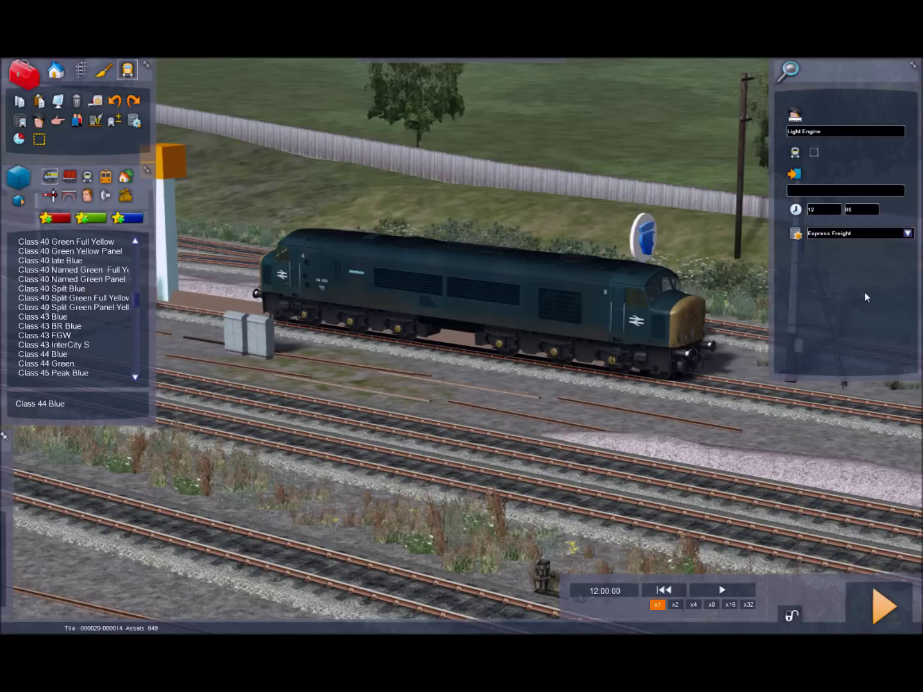
left_click(868, 211)
left_click(22, 138)
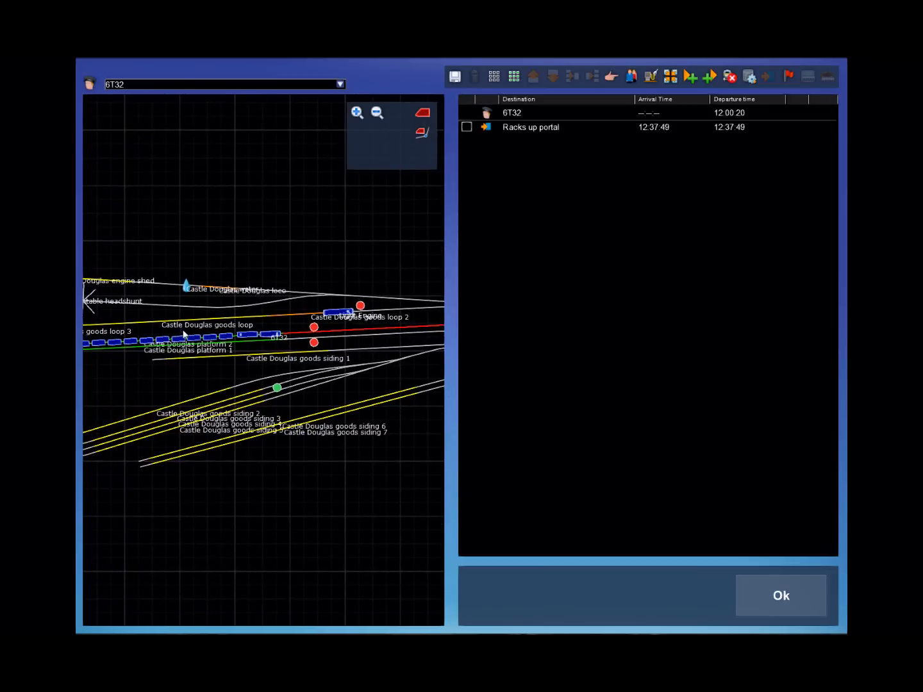
Step: Set the Light Engine service to depart at 12:00:10
left_click_drag(349, 311, 296, 300)
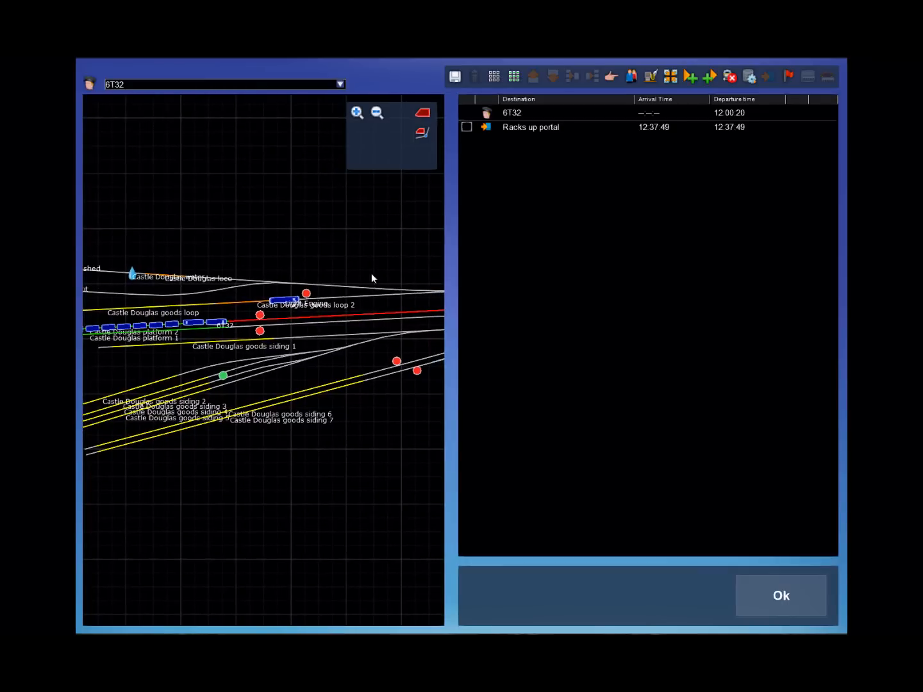
left_click(341, 84)
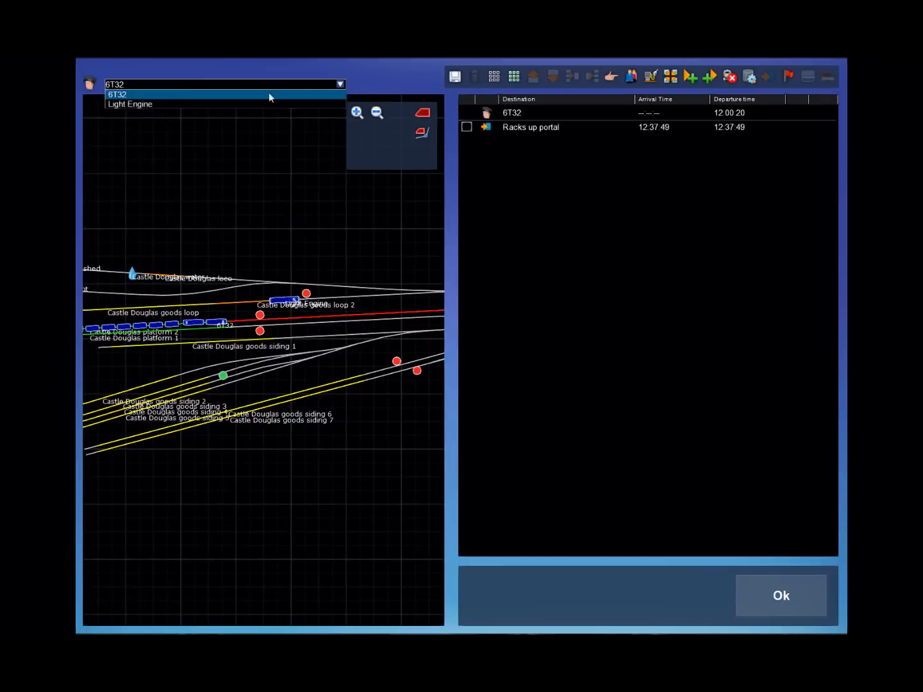
left_click(229, 105)
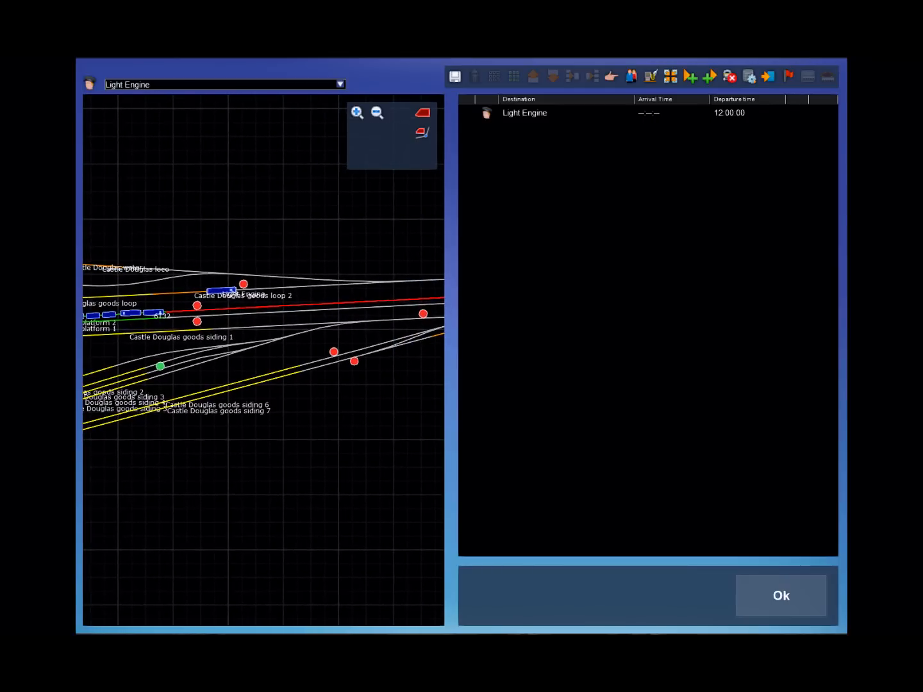
left_click(487, 115)
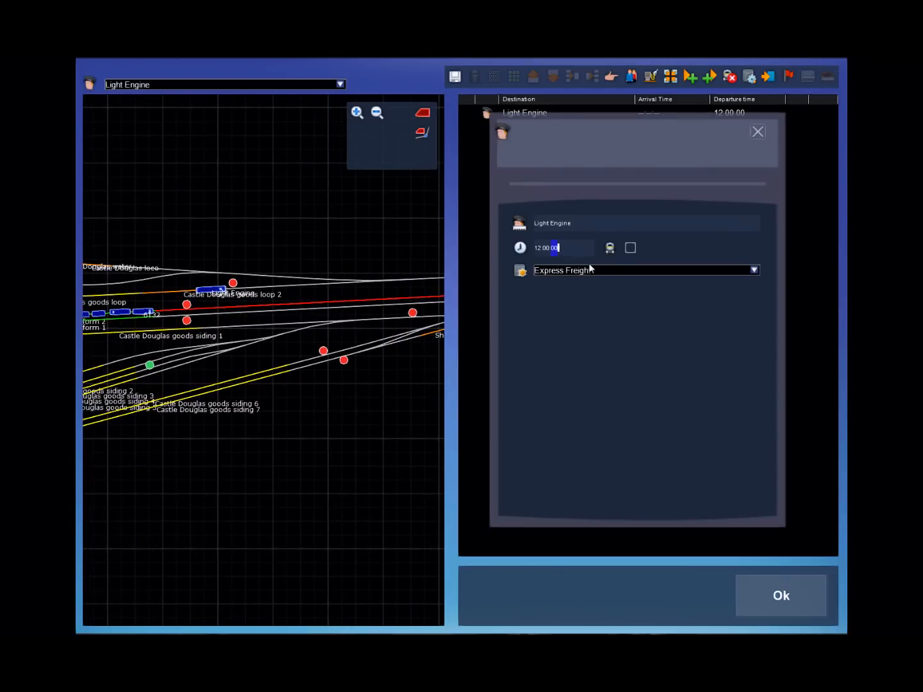
type("10")
left_click(758, 132)
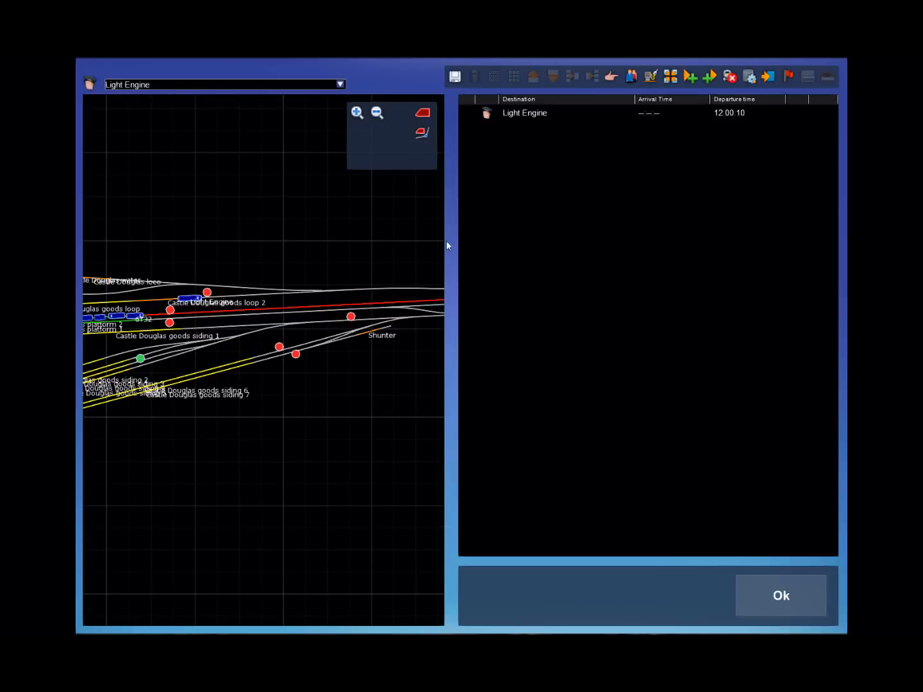
left_click_drag(325, 366, 377, 363)
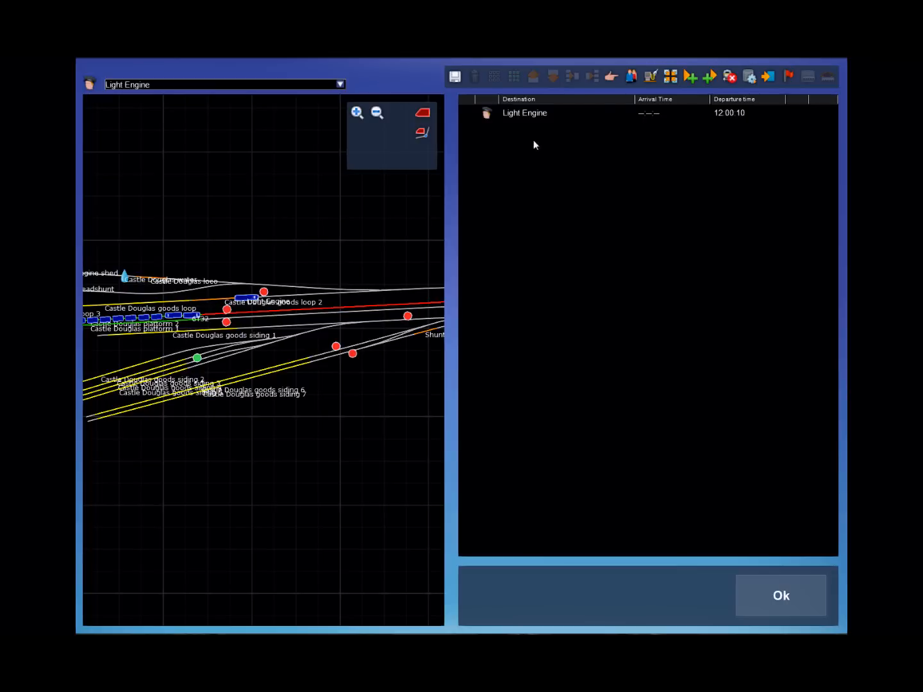
Step: Add a Castle Douglas goods siding 1 stop for the Light Engine at 55% speed
left_click(612, 80)
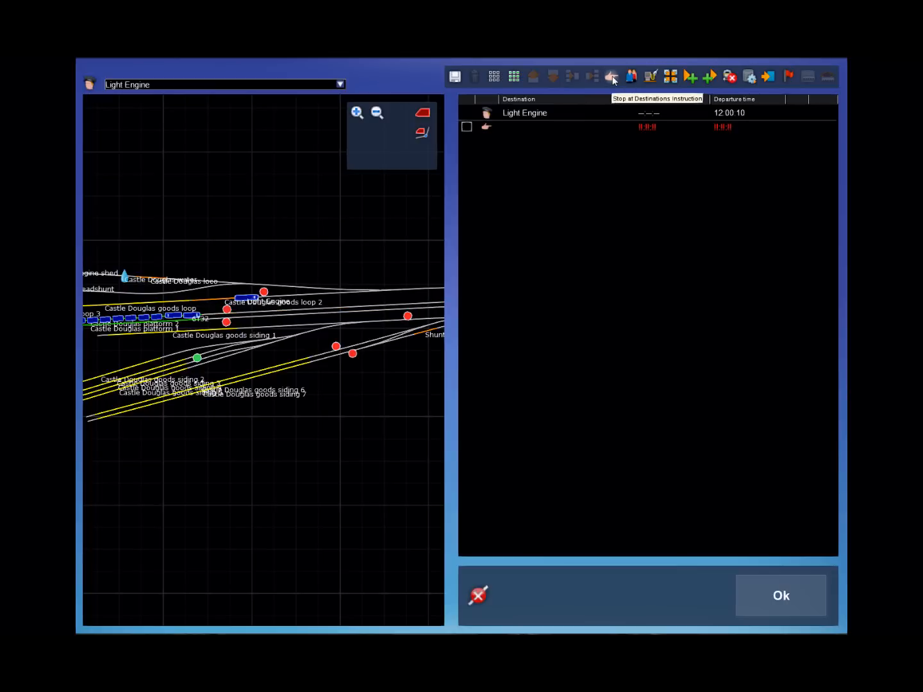
double_click(487, 127)
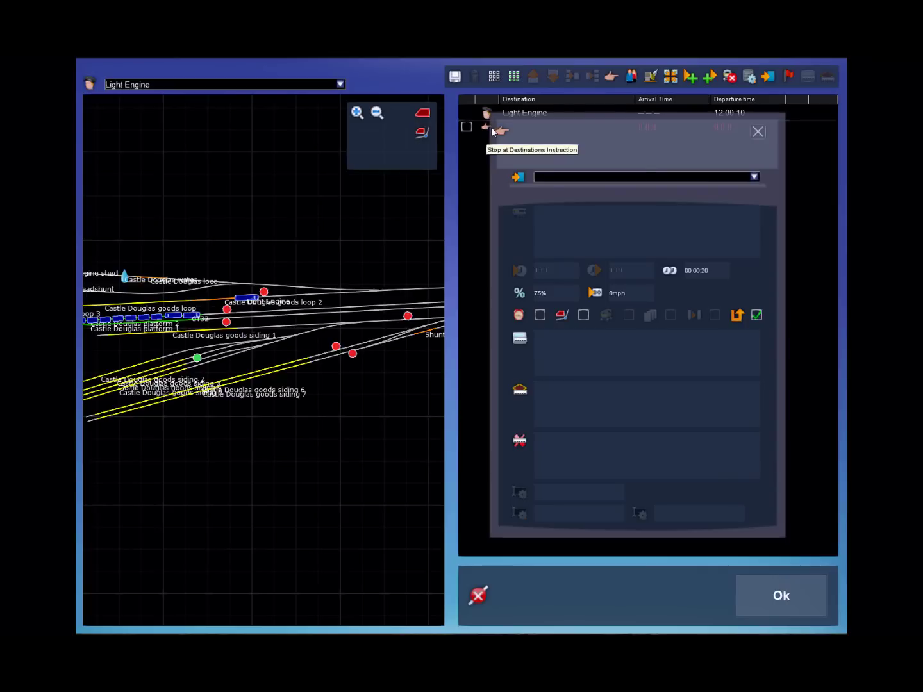
left_click(752, 178)
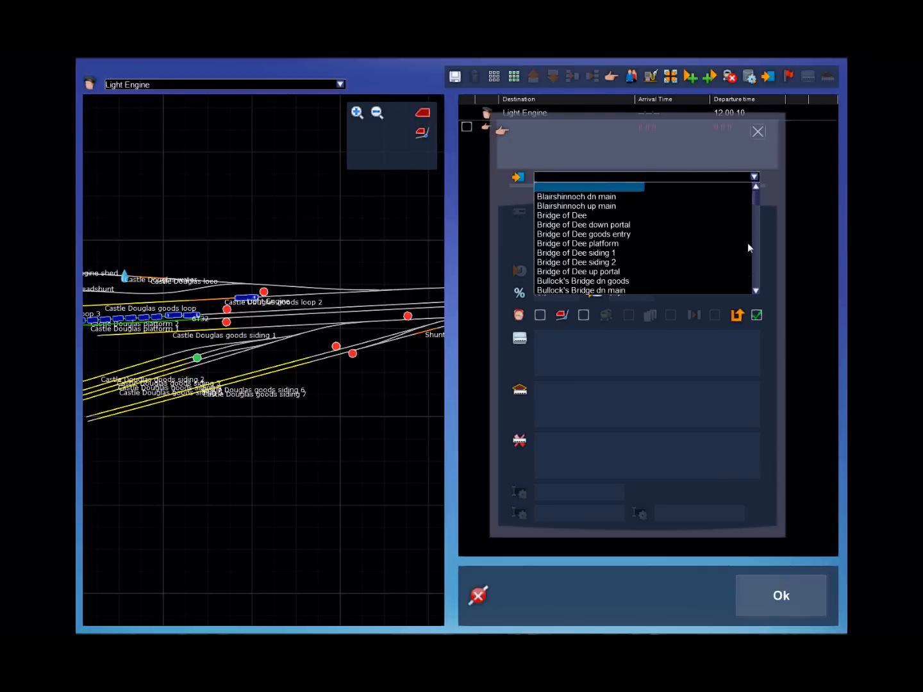
left_click(754, 176)
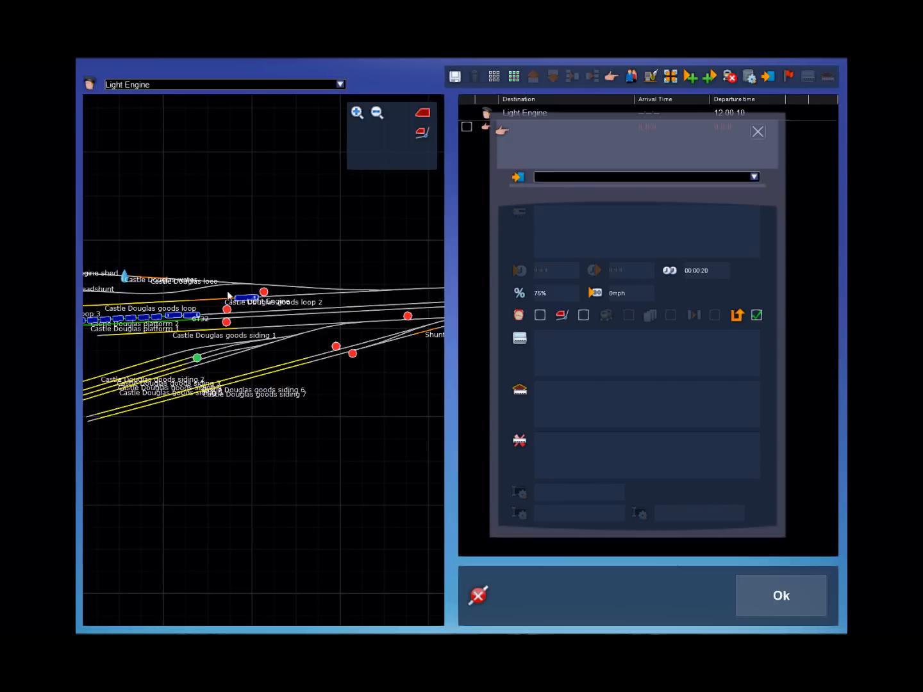
left_click(198, 335)
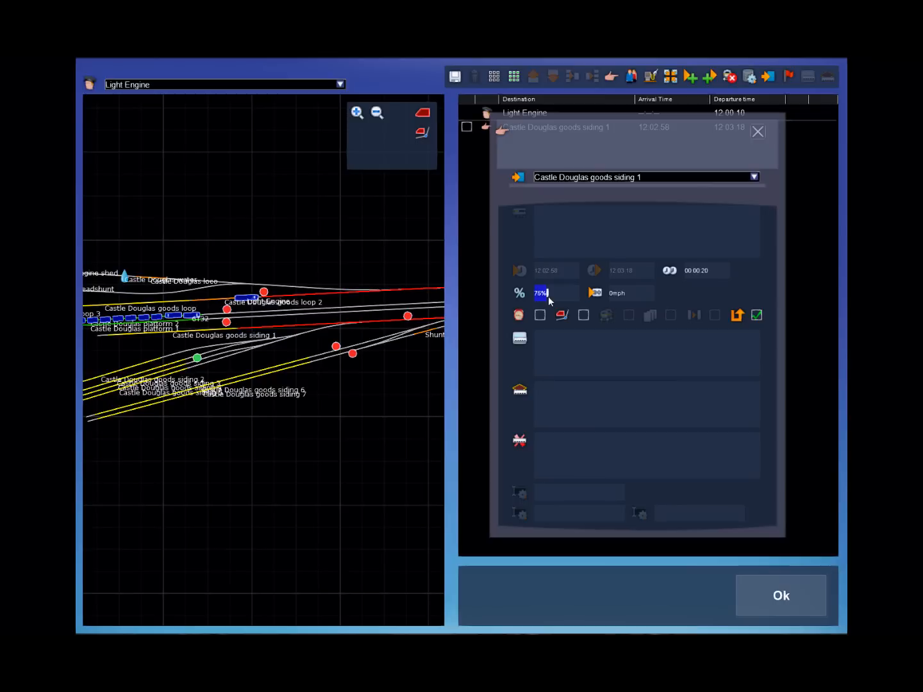
type("55")
key("Return")
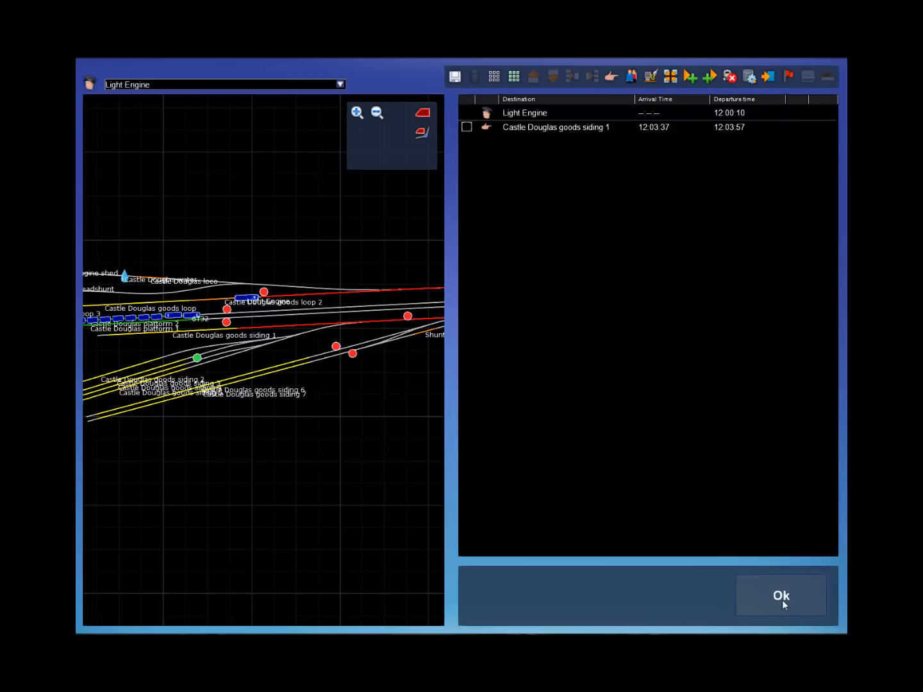
left_click(340, 86)
Step: Delay the 6T32 departure to 12:01:20 and return to the railway scene
left_click(238, 93)
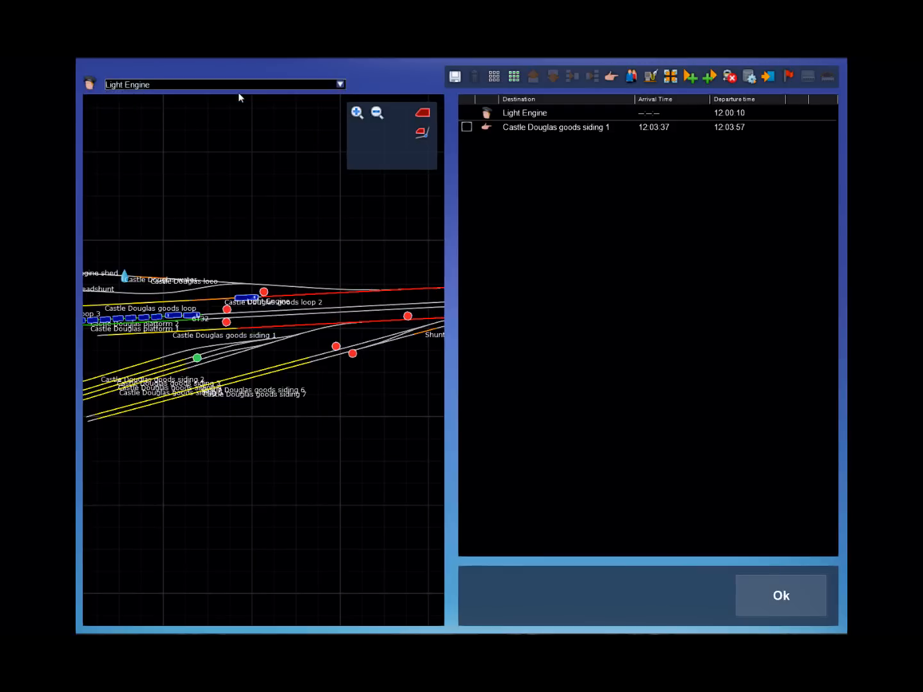
double_click(488, 111)
type("12:01:20")
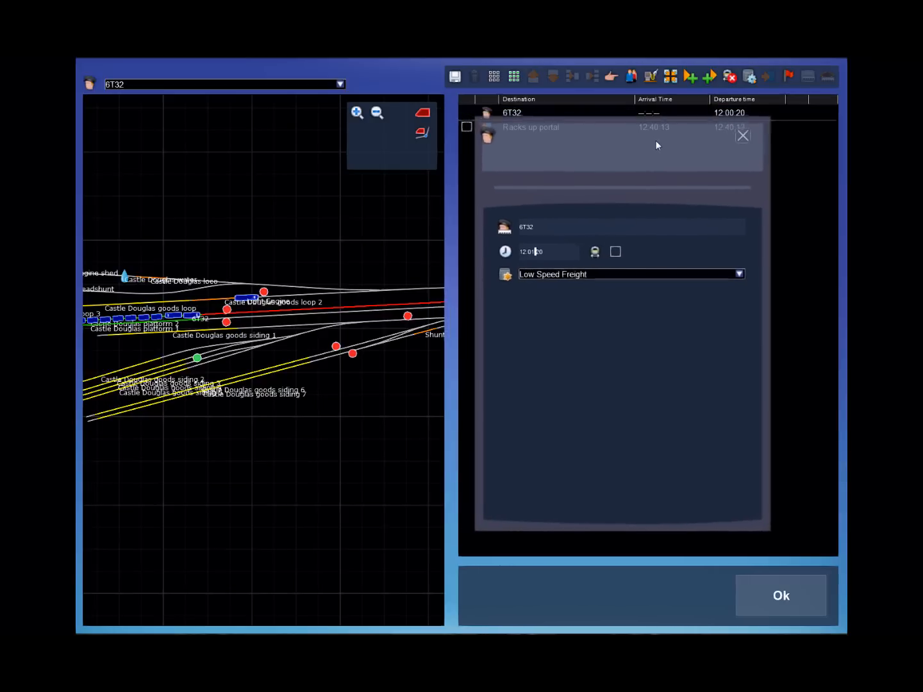
left_click(748, 138)
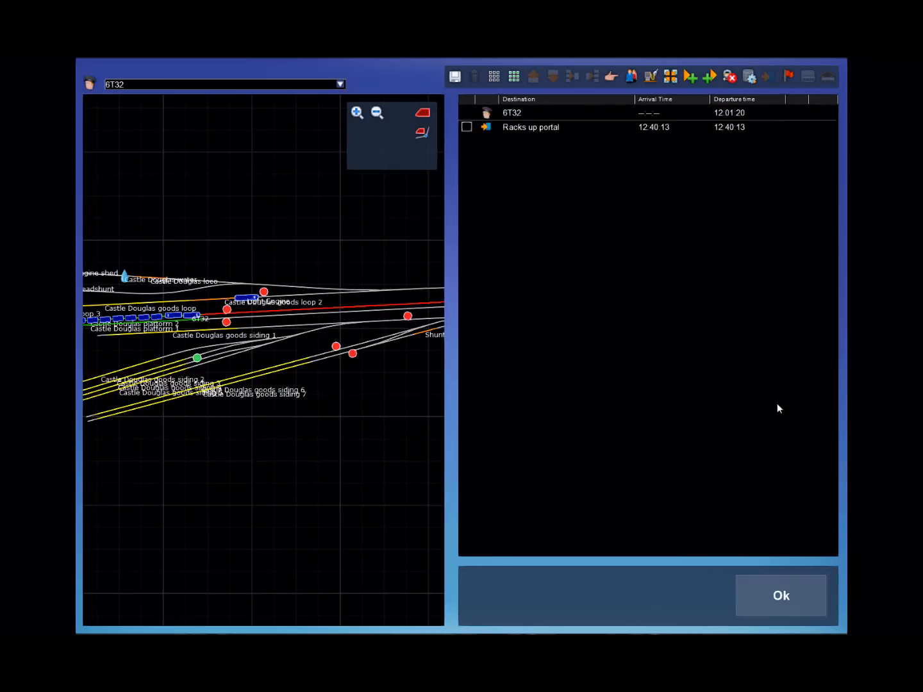
left_click(790, 593)
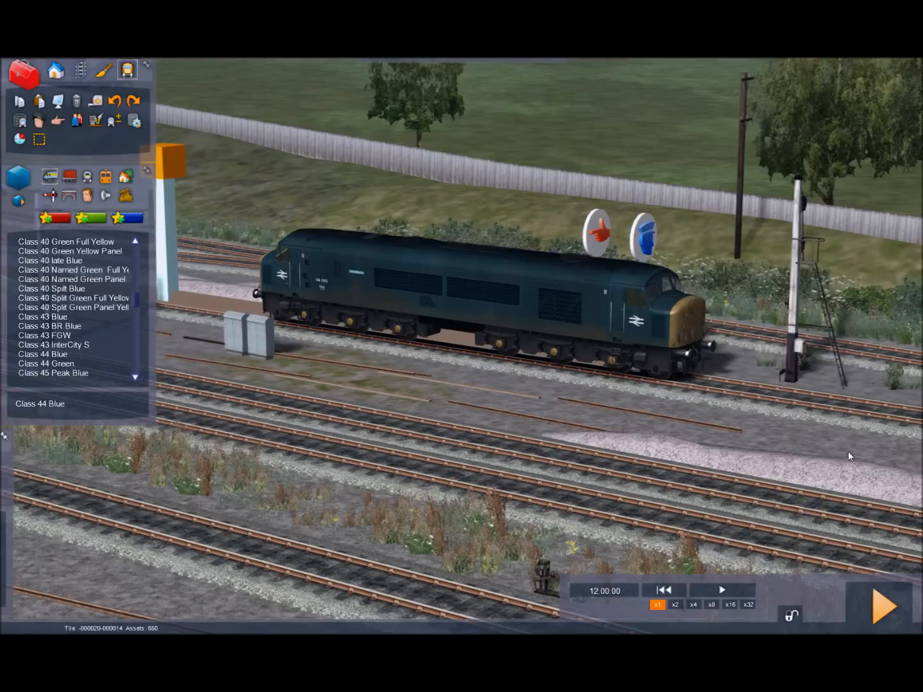
Step: Start driving the scenario, bringing up the Save? prompt for the scenario changes
left_click(886, 609)
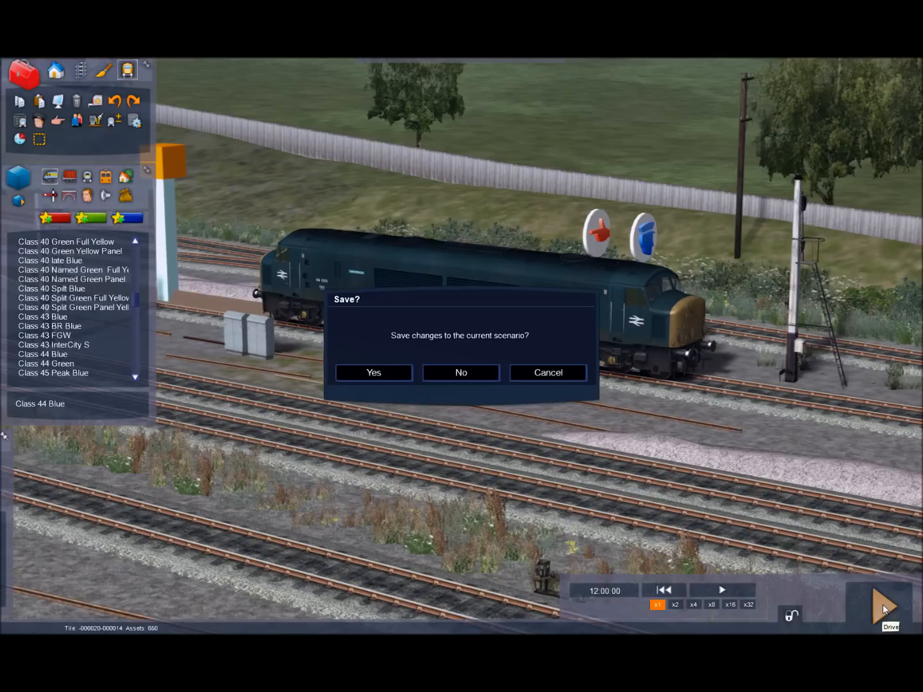